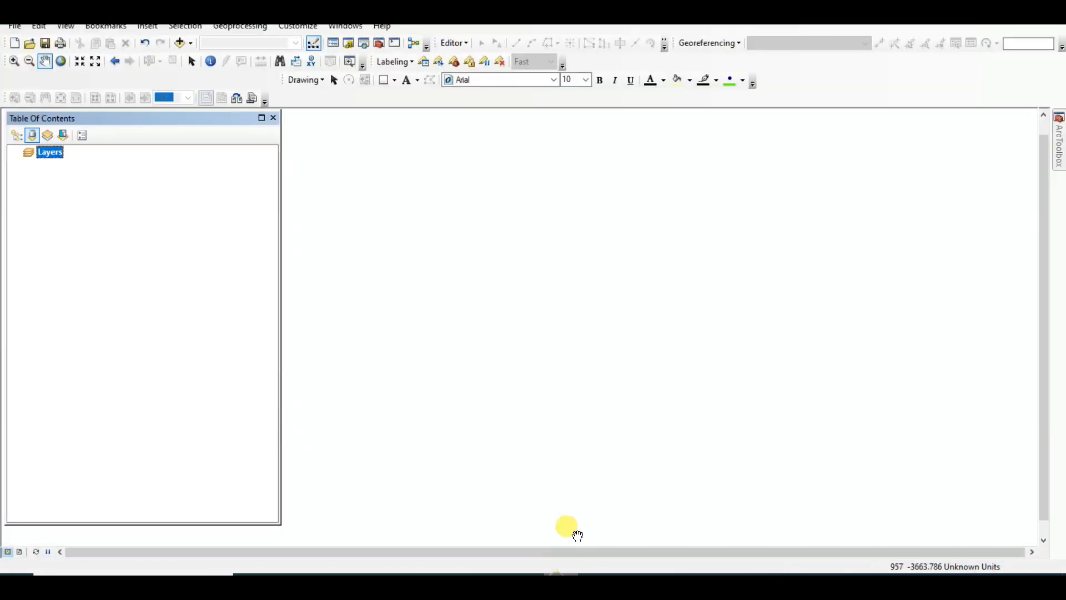
Add the Sheet1$ table from the Georeferencing97.xls workbook to the map
{"action": "left_click_drag", "start_coordinate": [242, 279], "coordinate": [186, 281]}
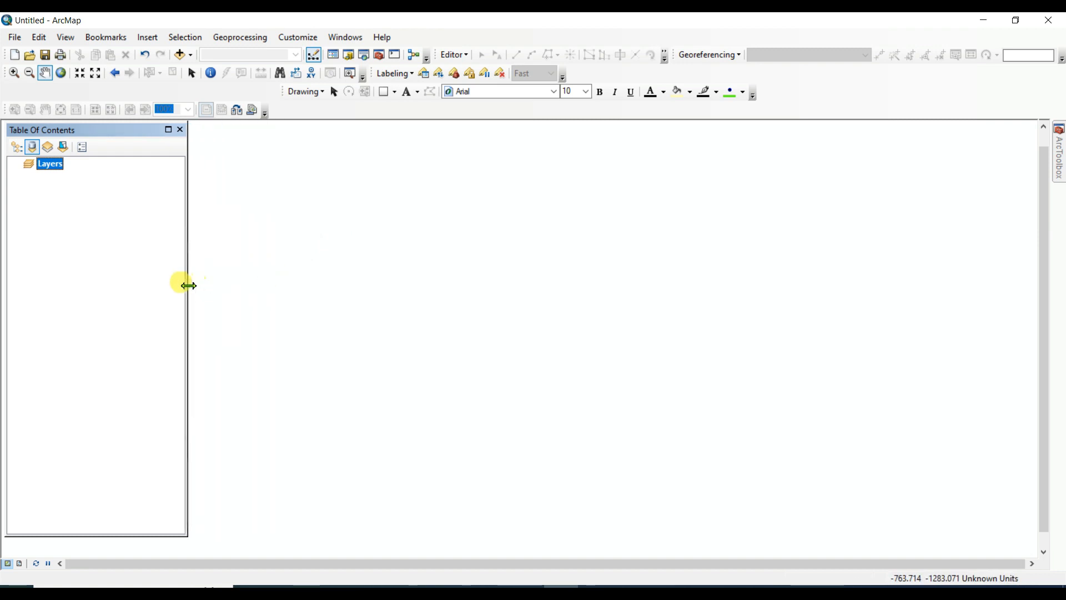
{"action": "left_click", "coordinate": [182, 55]}
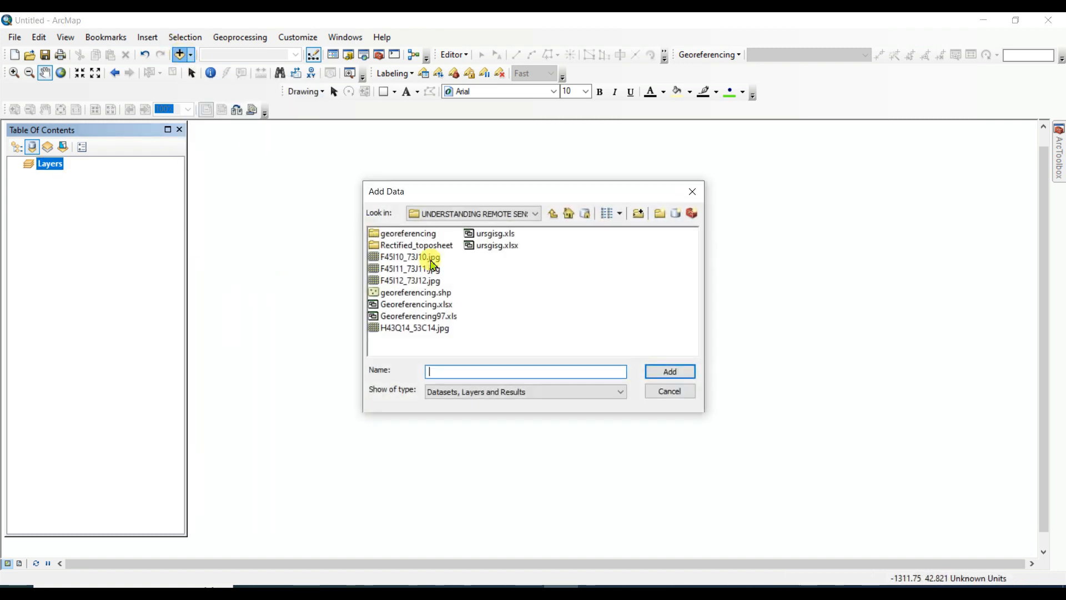
{"action": "left_click", "coordinate": [422, 317]}
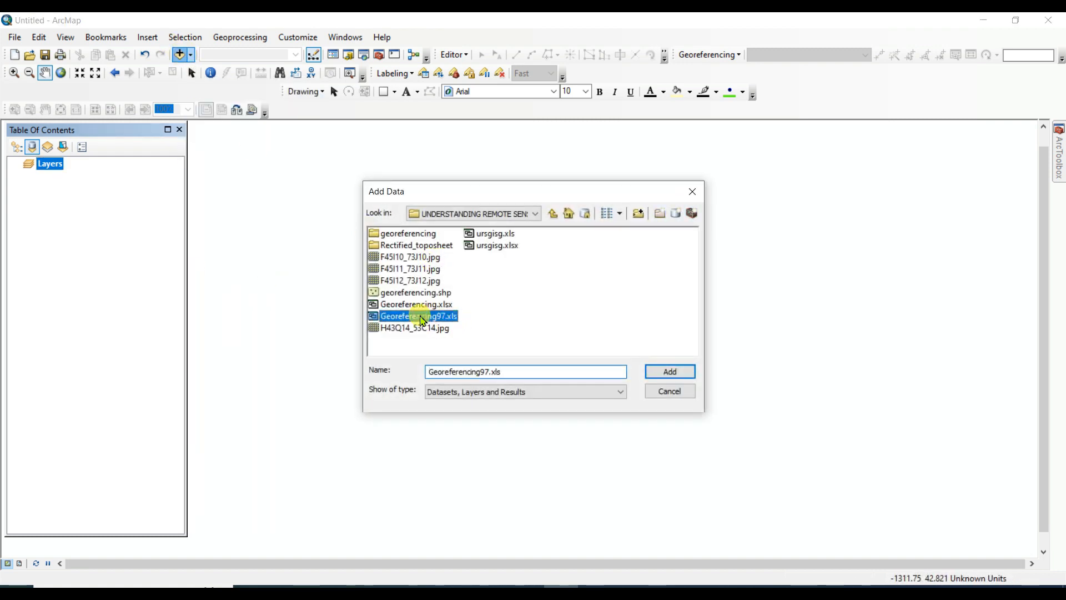
{"action": "left_click", "coordinate": [671, 371]}
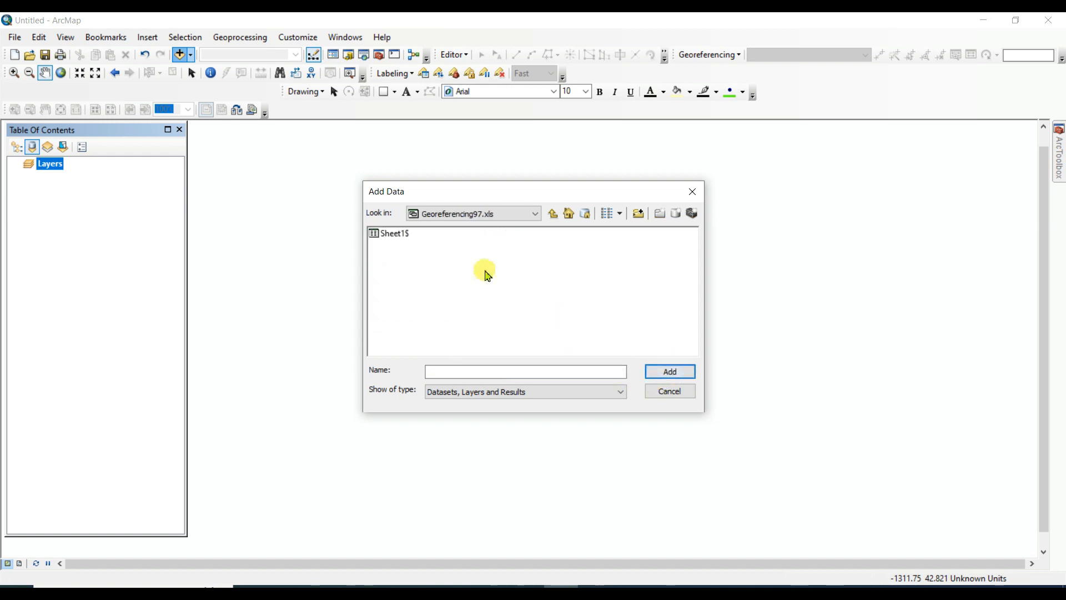
{"action": "left_click", "coordinate": [389, 233]}
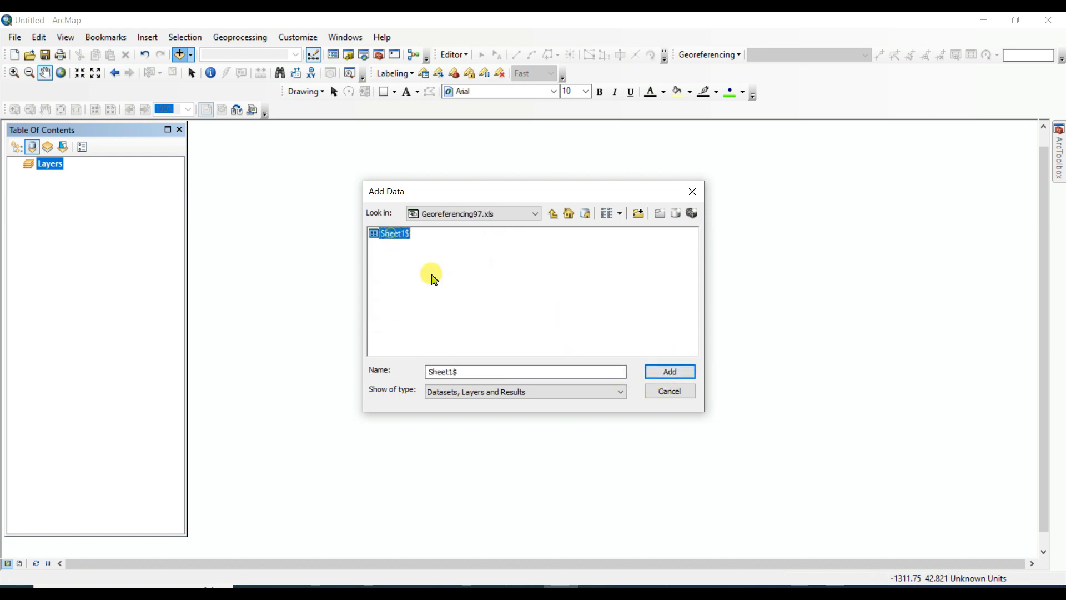
{"action": "left_click", "coordinate": [671, 372]}
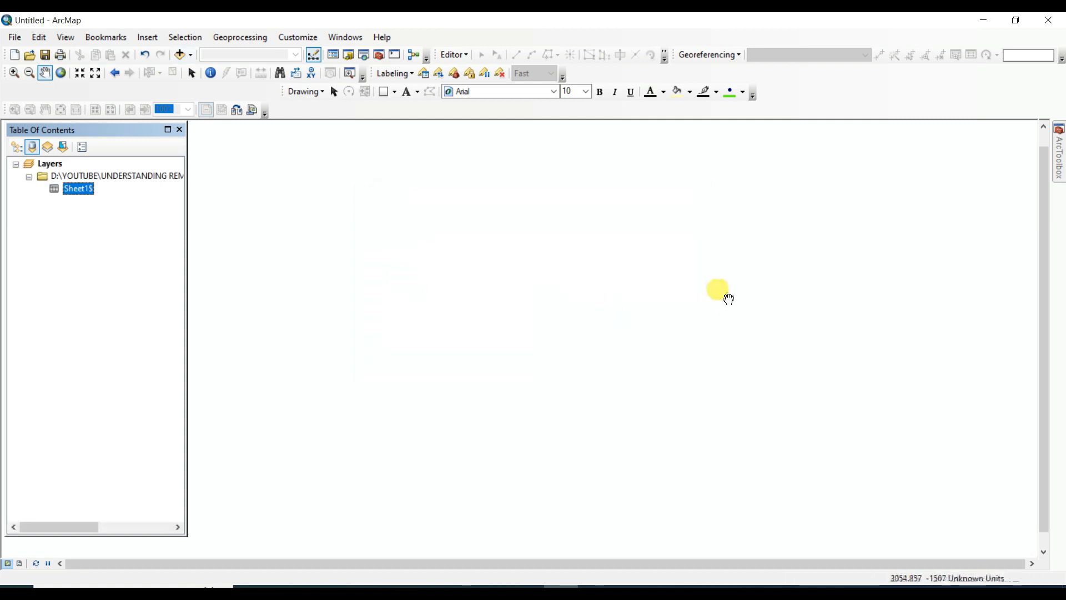
Set the Layers data frame's coordinate system to GCS_WGS_1984
{"action": "left_click", "coordinate": [50, 165]}
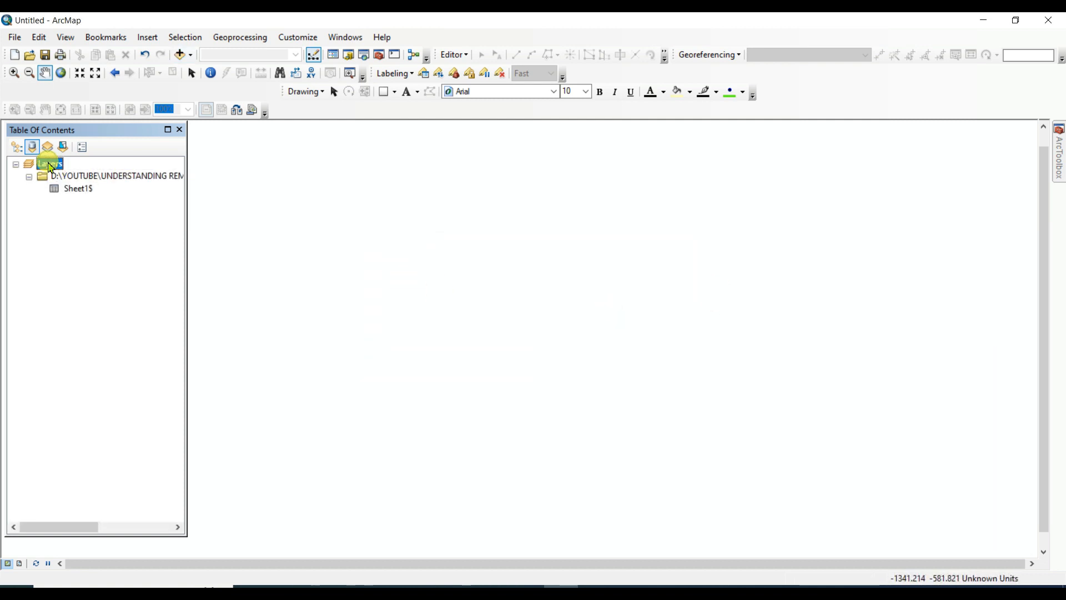
{"action": "right_click", "coordinate": [50, 165]}
{"action": "left_click", "coordinate": [83, 464]}
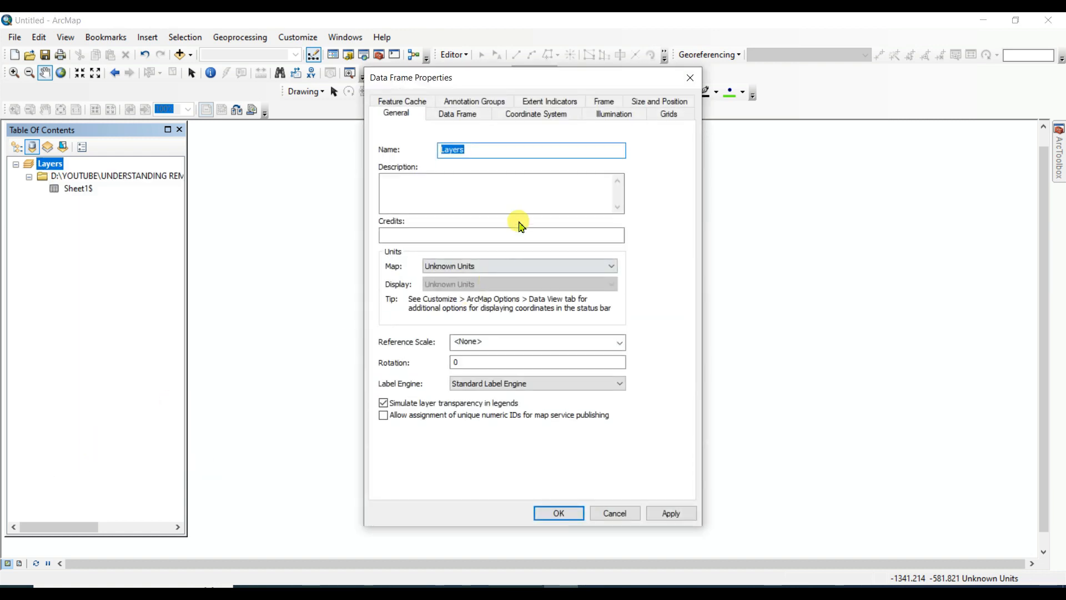
{"action": "left_click", "coordinate": [547, 115]}
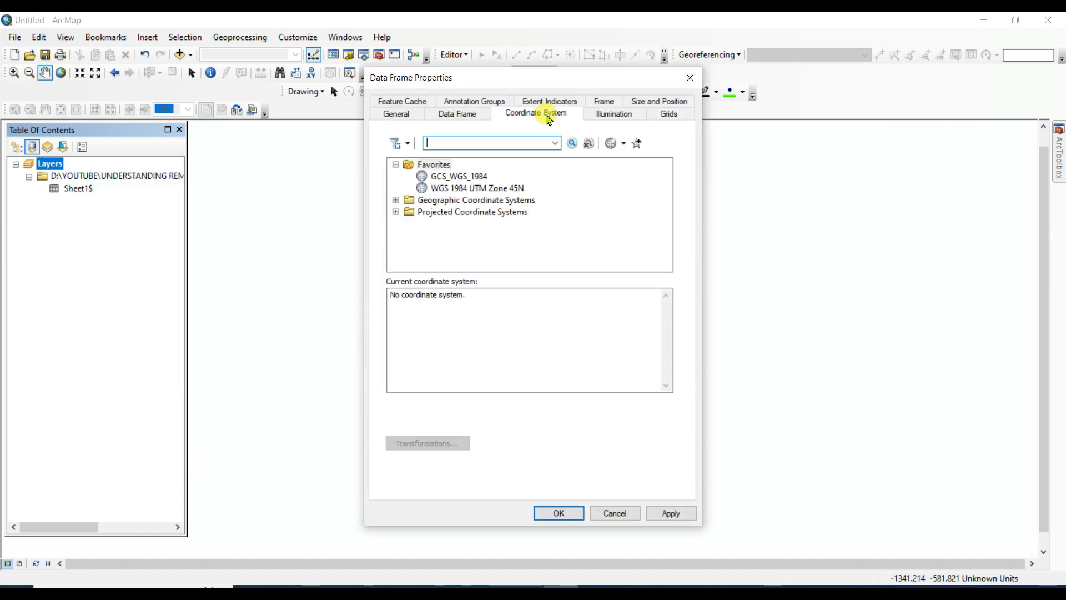
{"action": "left_click", "coordinate": [458, 178]}
{"action": "left_click", "coordinate": [567, 513]}
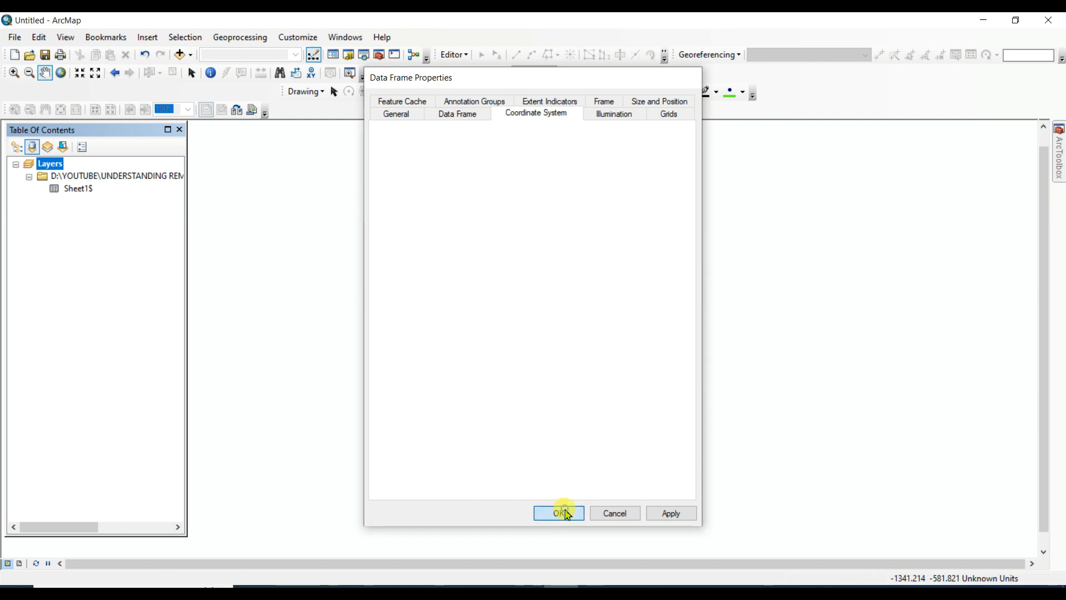
Set the Layers data frame's display units to Degrees Minutes Seconds
{"action": "right_click", "coordinate": [54, 166]}
{"action": "left_click", "coordinate": [91, 462]}
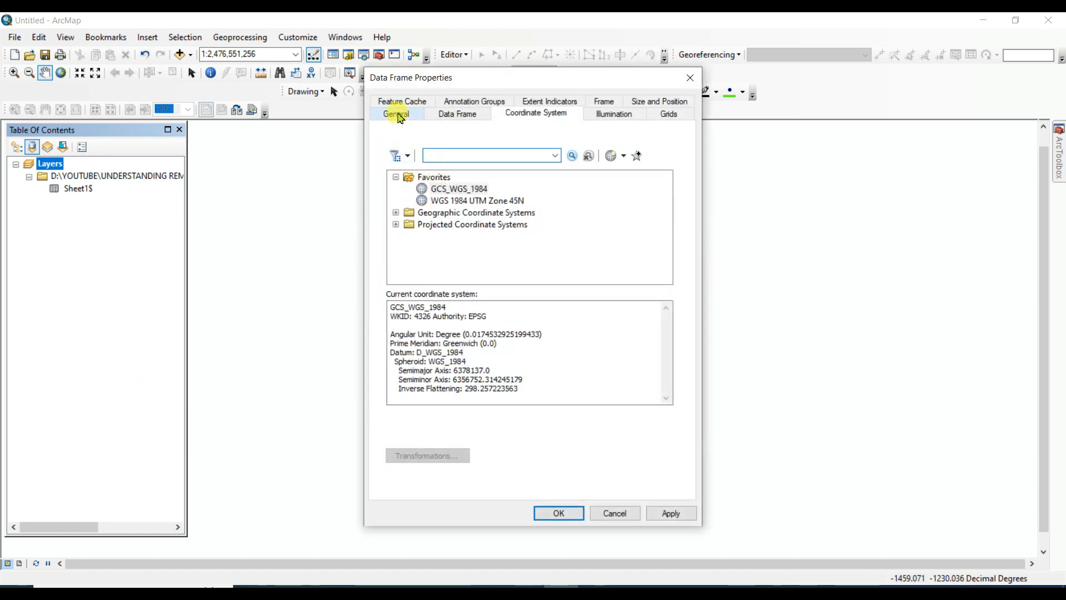
{"action": "left_click", "coordinate": [398, 114]}
{"action": "left_click", "coordinate": [466, 272]}
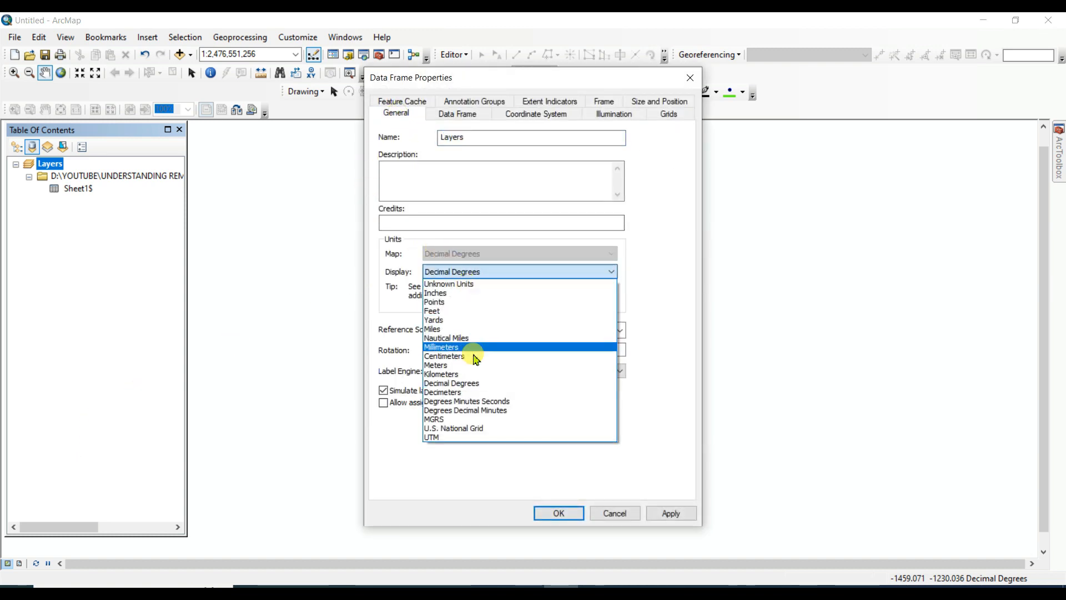
{"action": "left_click", "coordinate": [469, 401]}
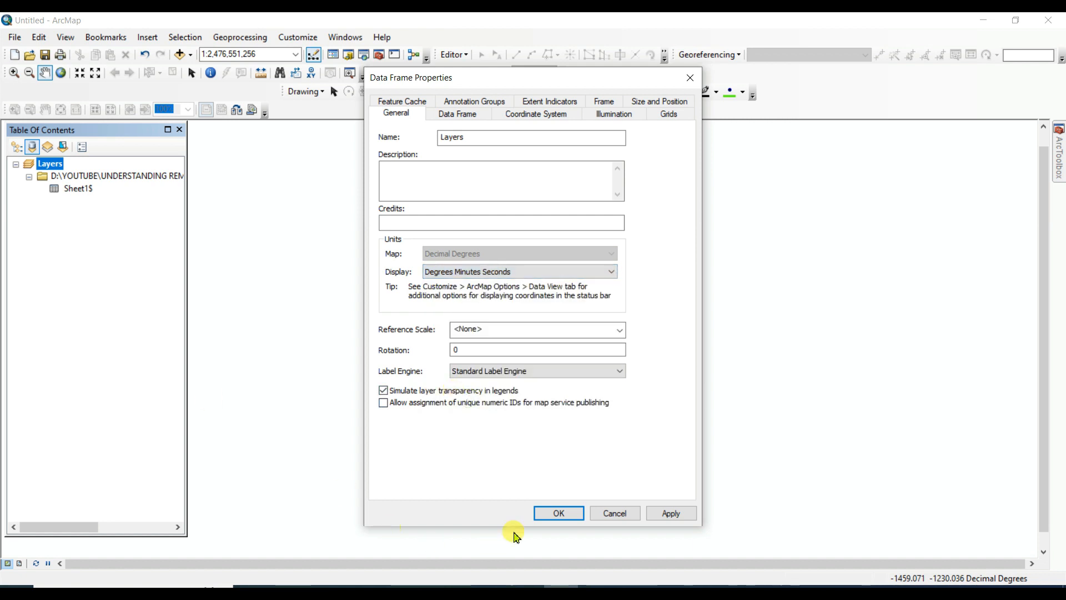
{"action": "left_click", "coordinate": [559, 512]}
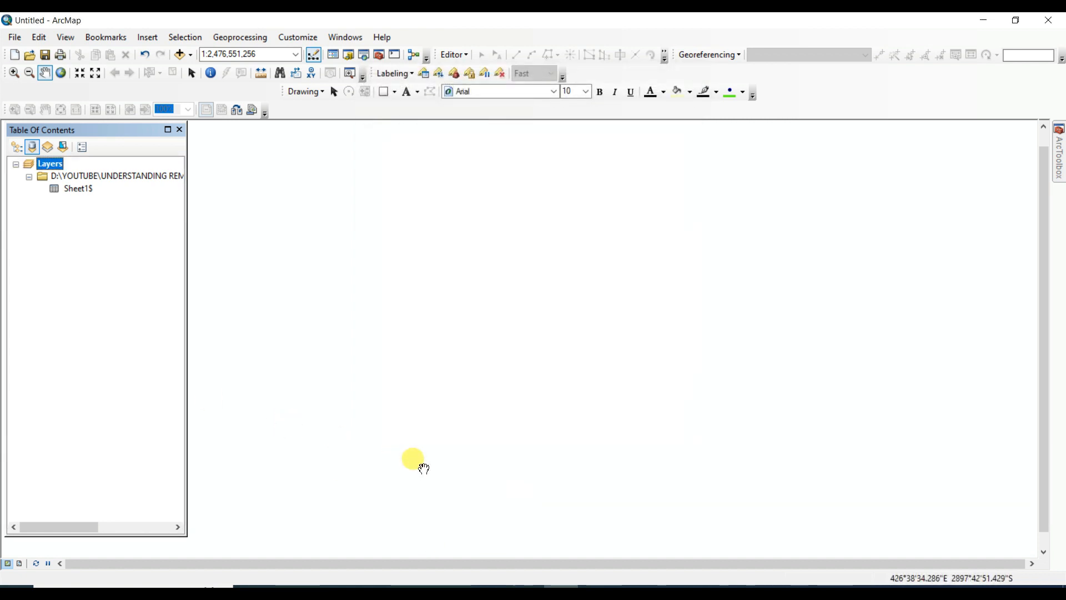
Display the Sheet1$ table as XY points with Longitude as X, Latitude as Y and the GCS_WGS_1984 coordinate system
{"action": "left_click", "coordinate": [74, 178]}
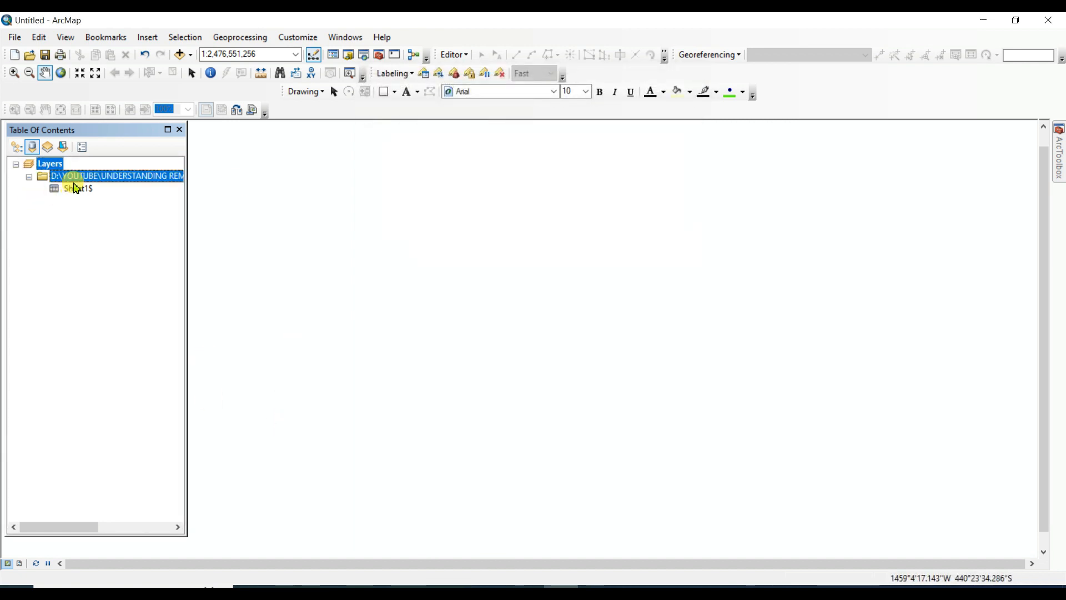
{"action": "left_click", "coordinate": [69, 202]}
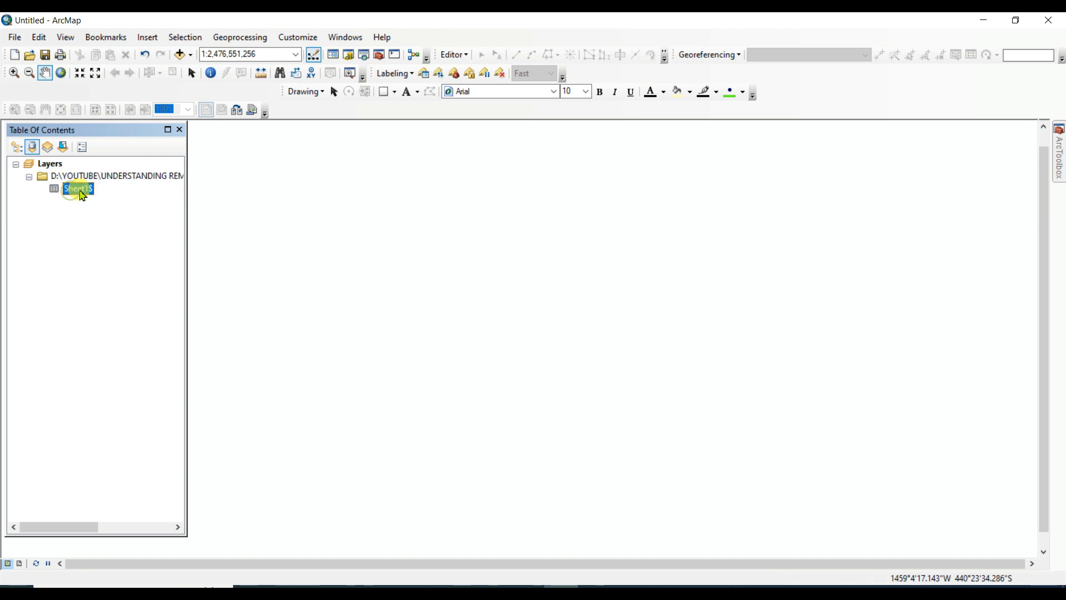
{"action": "right_click", "coordinate": [78, 190]}
{"action": "left_click", "coordinate": [127, 314]}
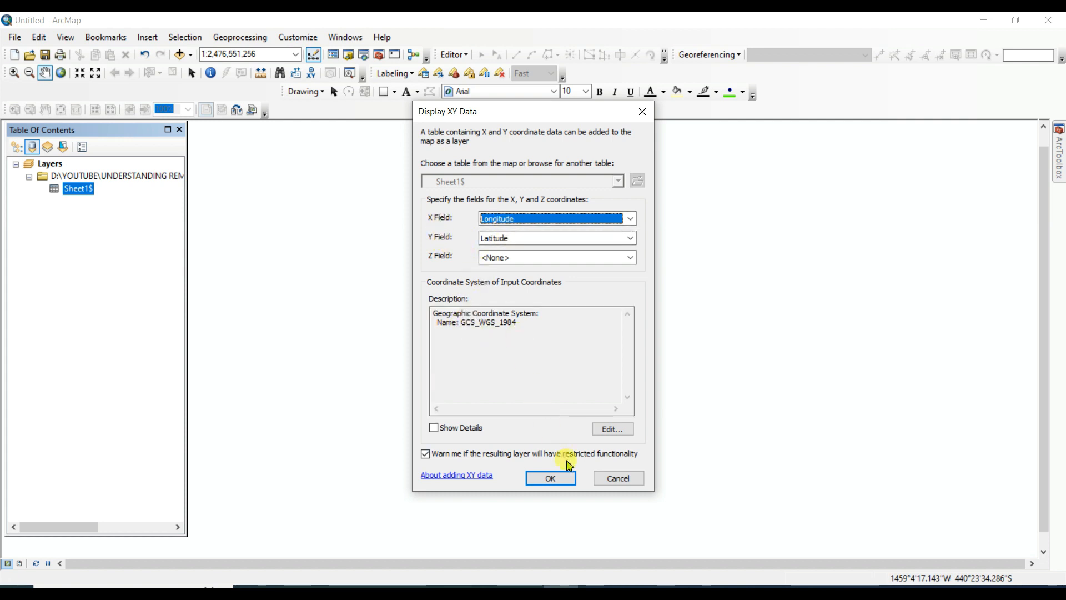
{"action": "left_click", "coordinate": [558, 479]}
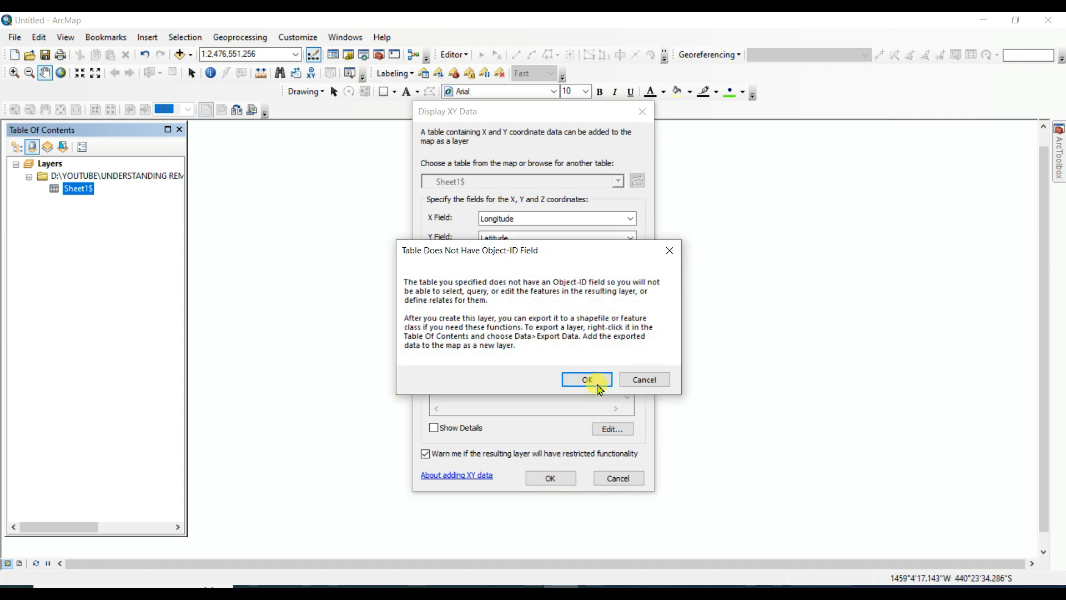
{"action": "left_click", "coordinate": [587, 375]}
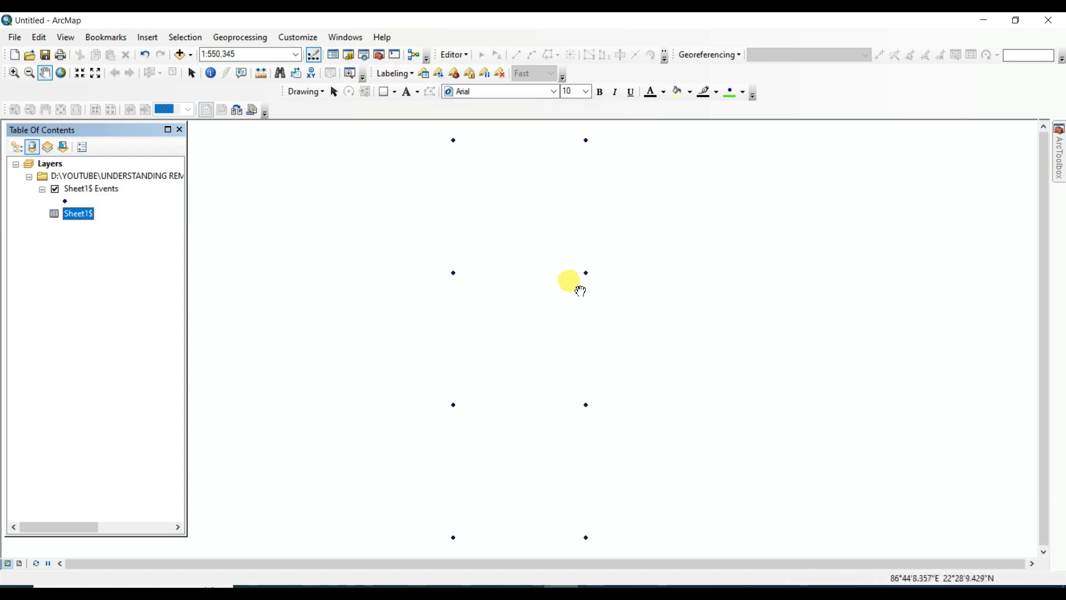
{"action": "left_click_drag", "start_coordinate": [541, 276], "coordinate": [519, 276]}
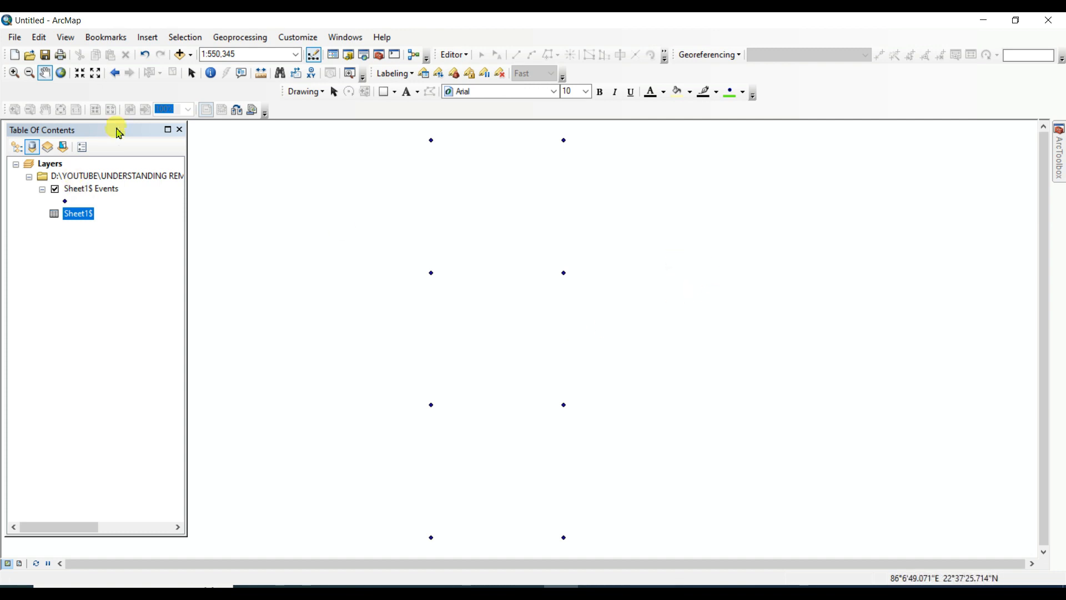
Add the toposheet images F45I10_73J10.jpg and F45I11_73J11.jpg to the map, accepting the missing spatial reference
{"action": "left_click", "coordinate": [187, 58]}
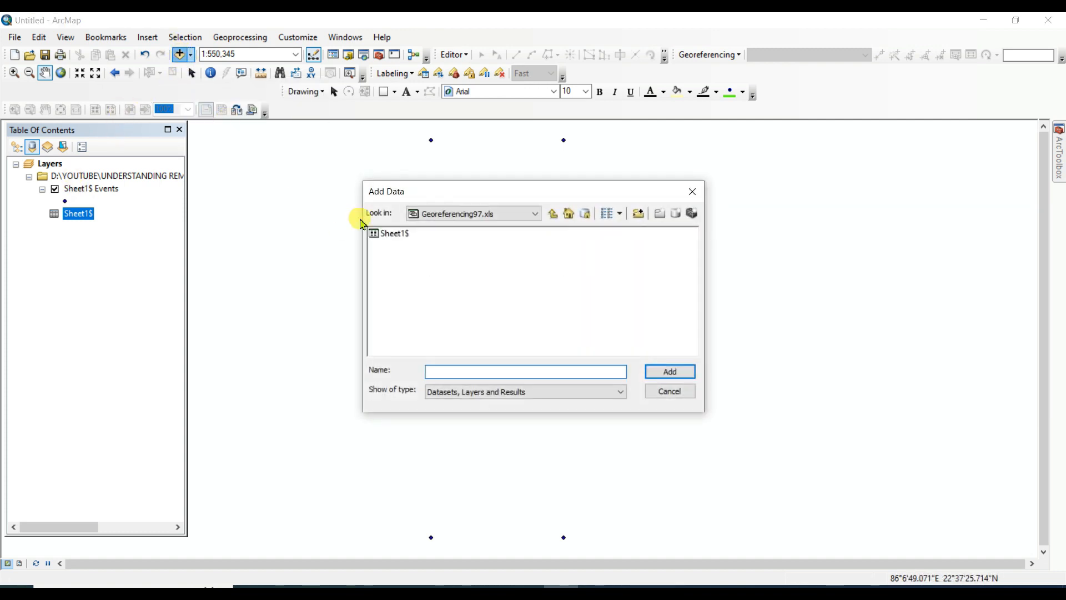
{"action": "left_click", "coordinate": [553, 214]}
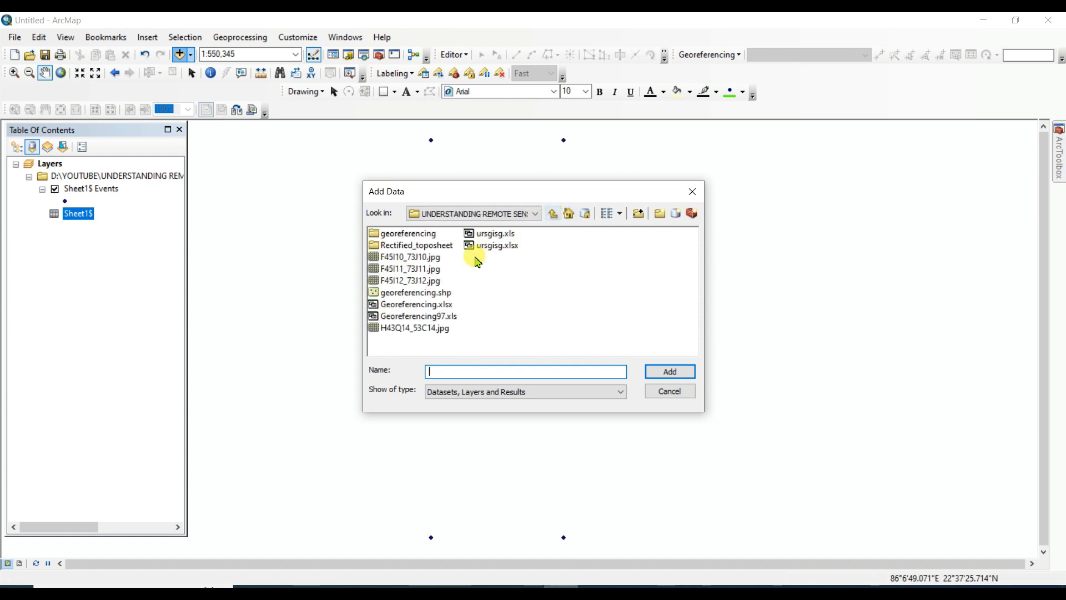
{"action": "left_click", "coordinate": [429, 258]}
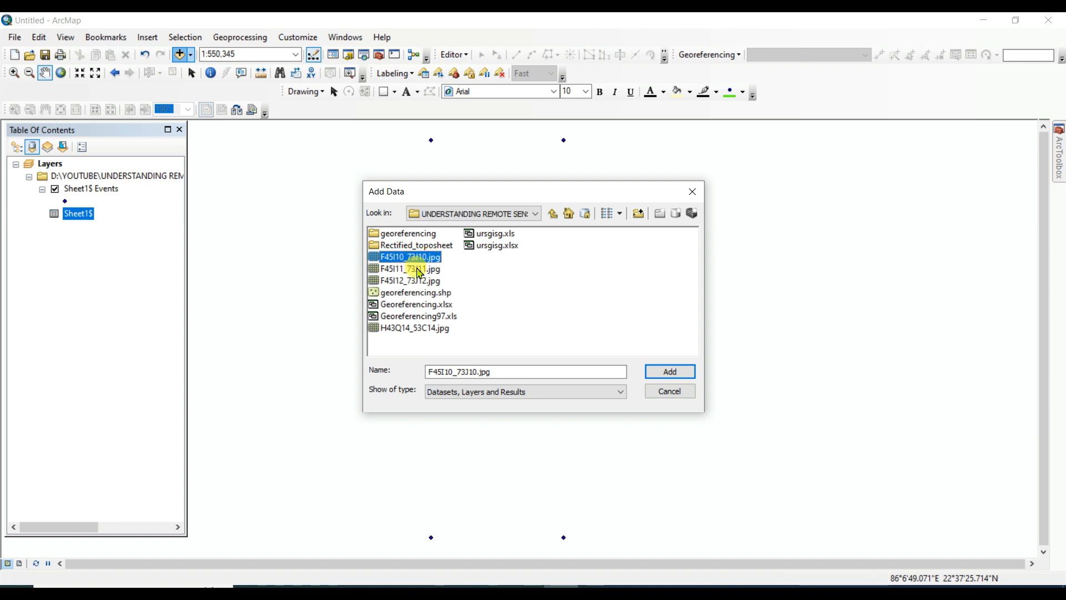
{"action": "left_click", "coordinate": [418, 270], "text": "ctrl"}
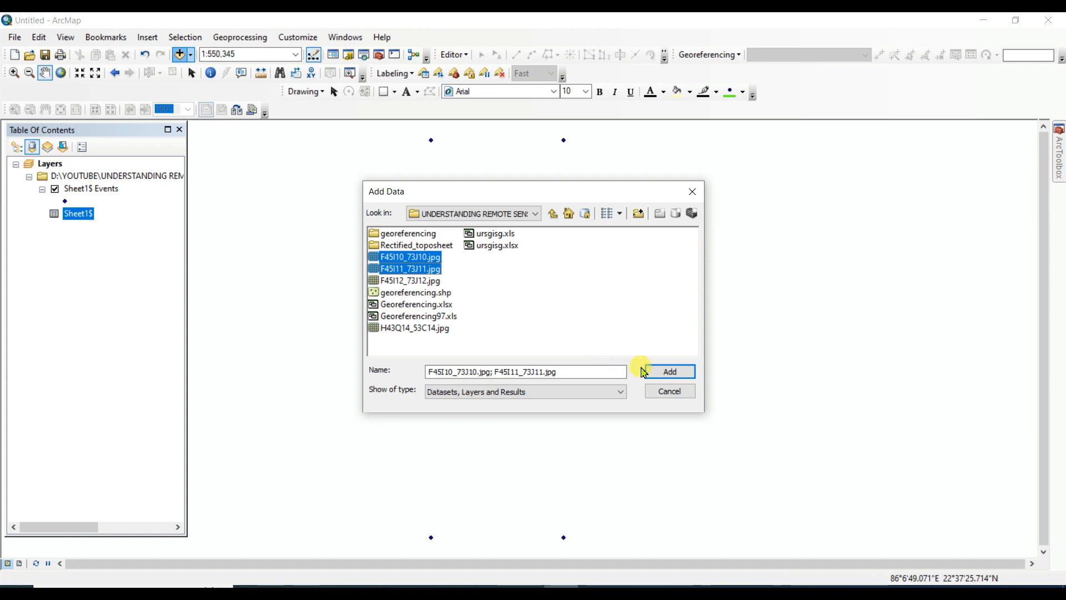
{"action": "left_click", "coordinate": [671, 378]}
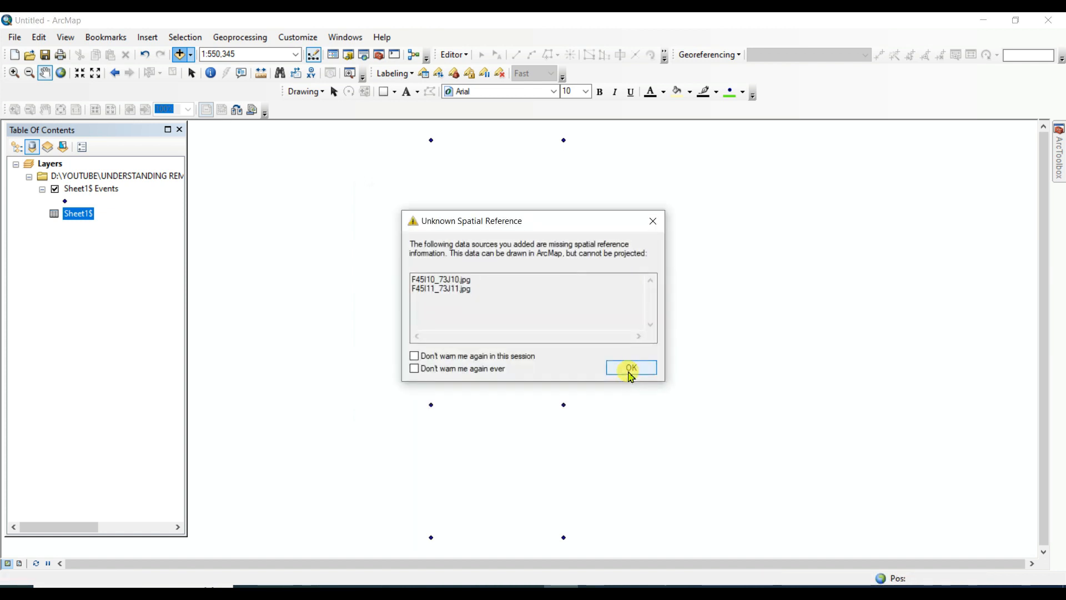
{"action": "left_click", "coordinate": [632, 368]}
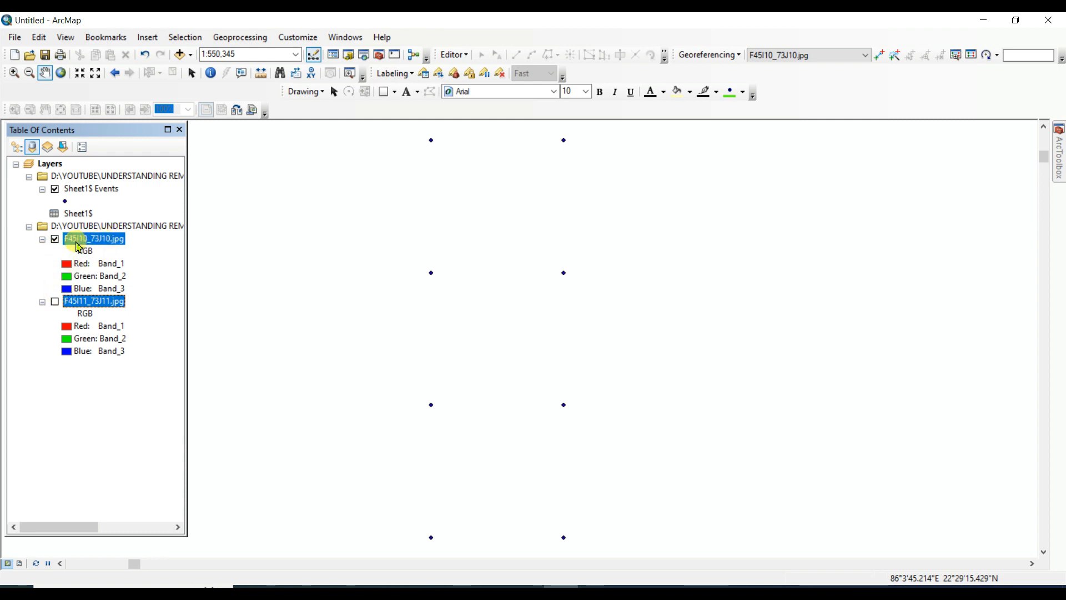
Zoom the map to the F45I10_73J10.jpg toposheet layer
{"action": "right_click", "coordinate": [121, 243]}
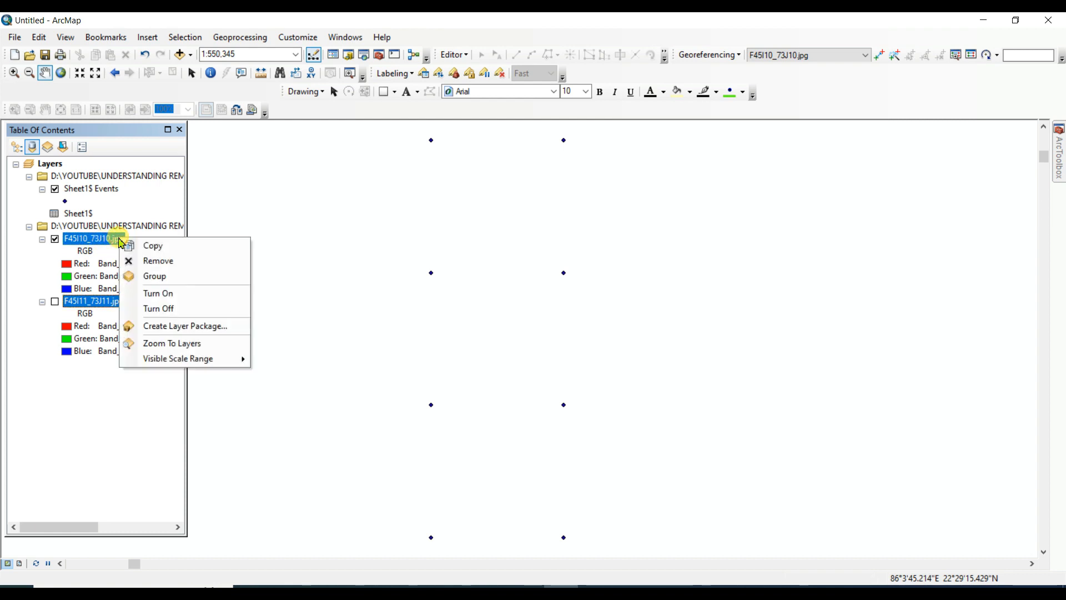
{"action": "left_click", "coordinate": [78, 313]}
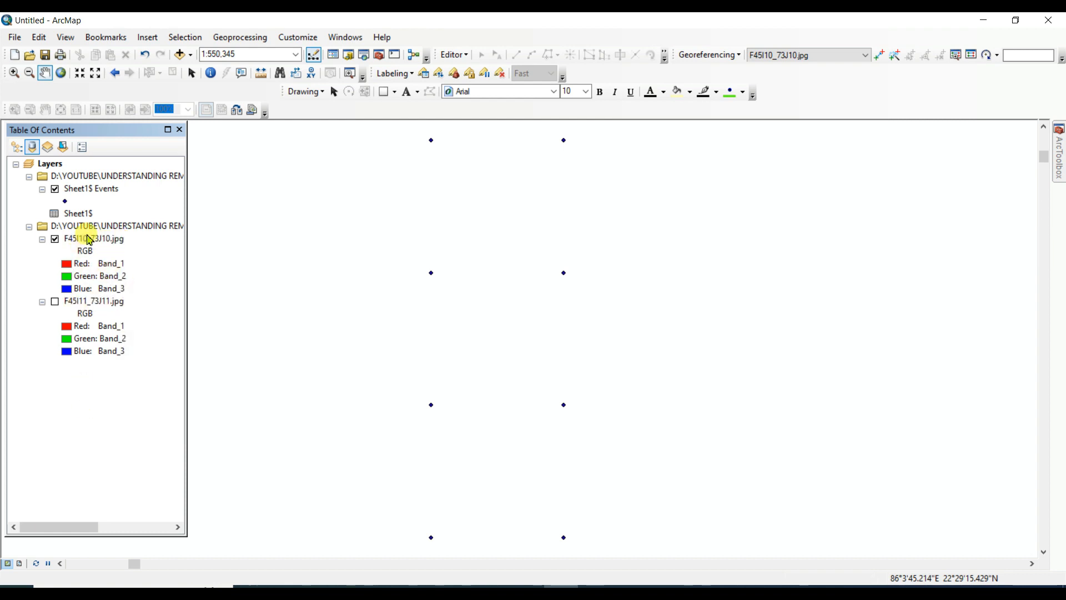
{"action": "right_click", "coordinate": [92, 244]}
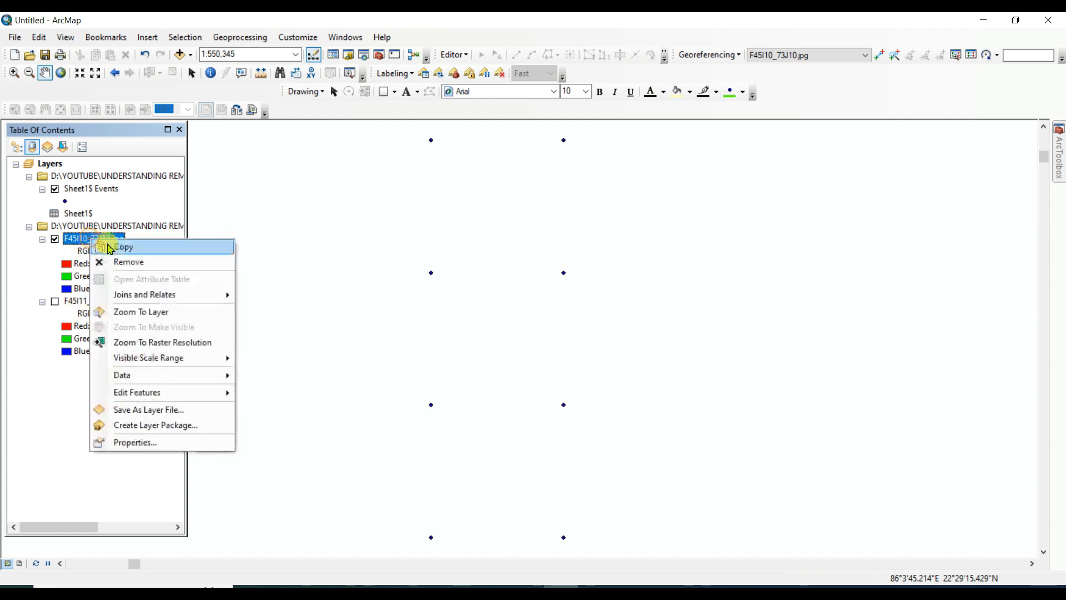
{"action": "left_click", "coordinate": [124, 312]}
{"action": "left_click_drag", "start_coordinate": [440, 299], "coordinate": [466, 335]}
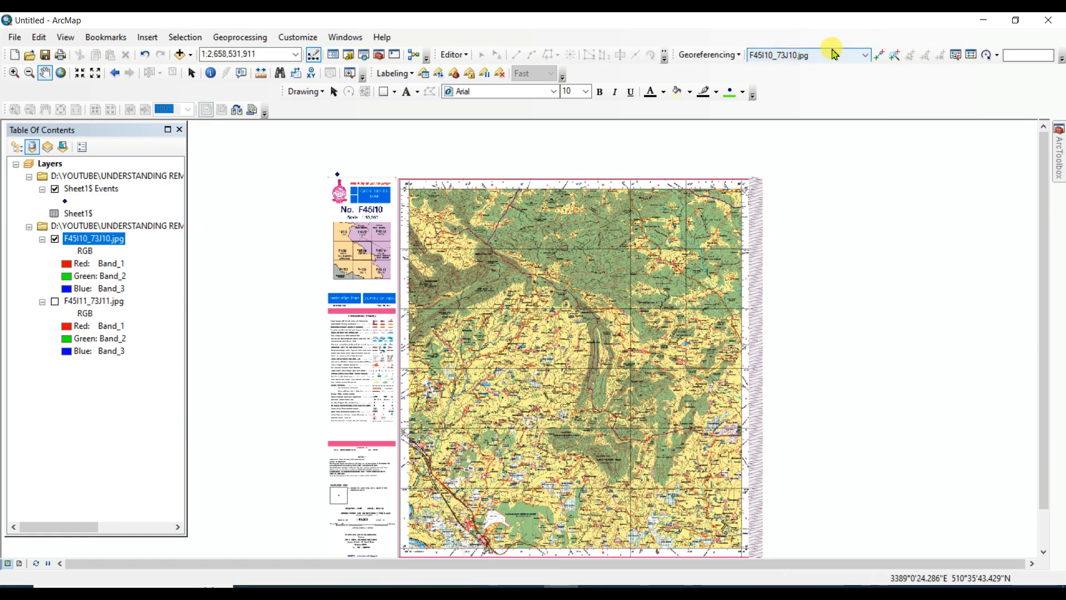
Choose F45I10_73J10.jpg as the target layer for georeferencing
{"action": "left_click", "coordinate": [866, 55]}
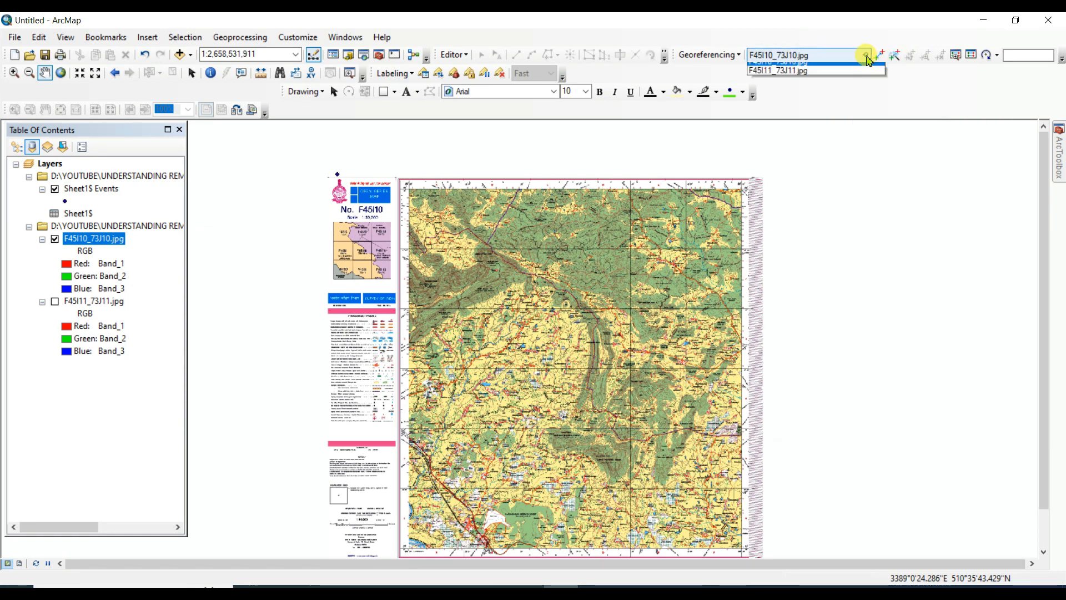
{"action": "left_click", "coordinate": [791, 68]}
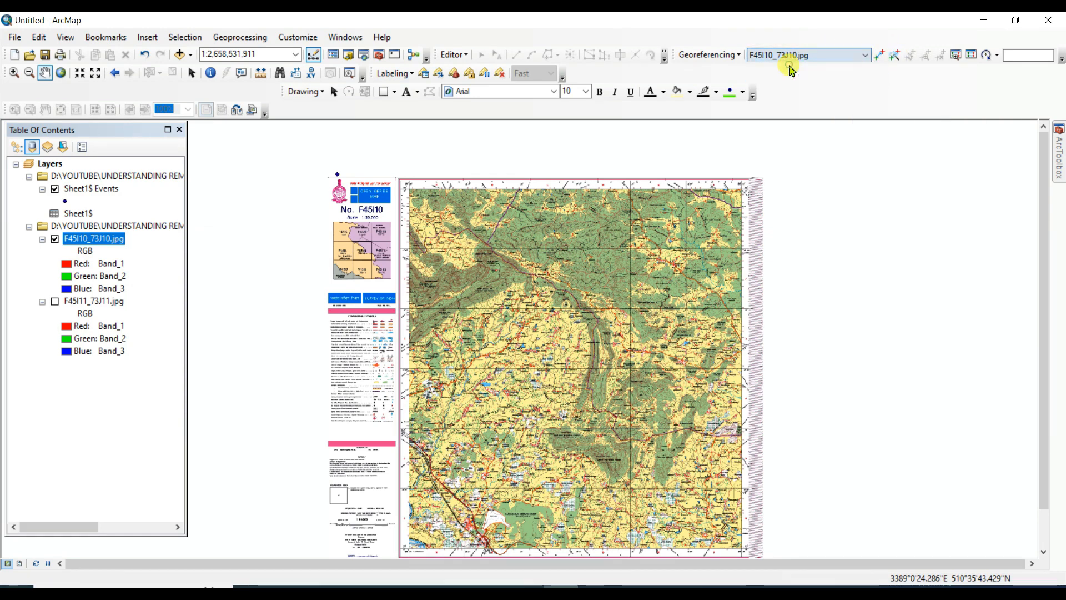
{"action": "left_click", "coordinate": [880, 55]}
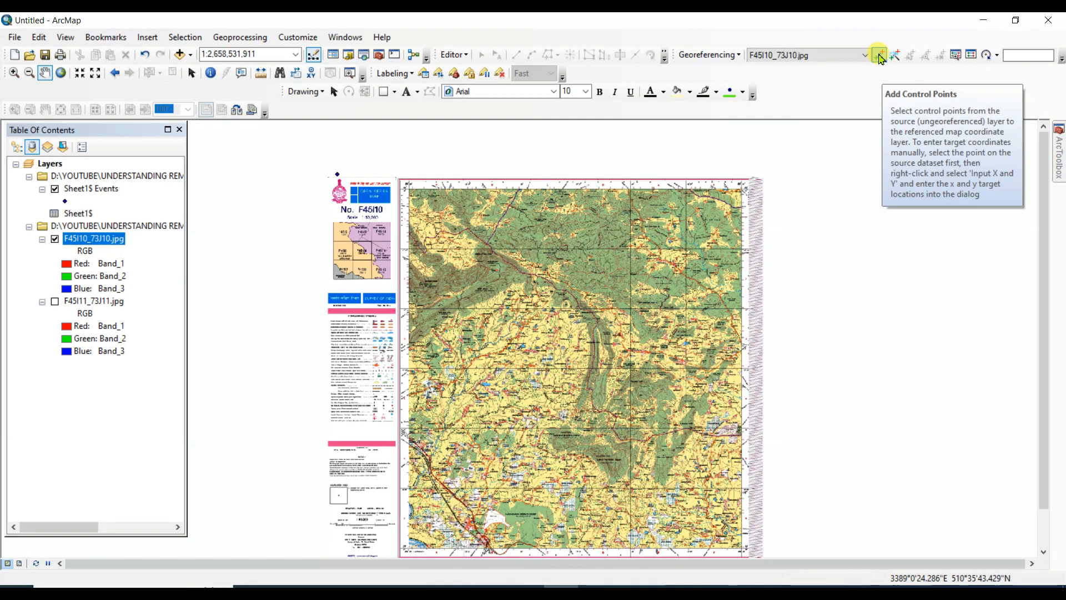
Export all features of the Sheet1$ Events layer to a shapefile named georeferencing1.shp, using the layer's source coordinate system
{"action": "left_click", "coordinate": [18, 76]}
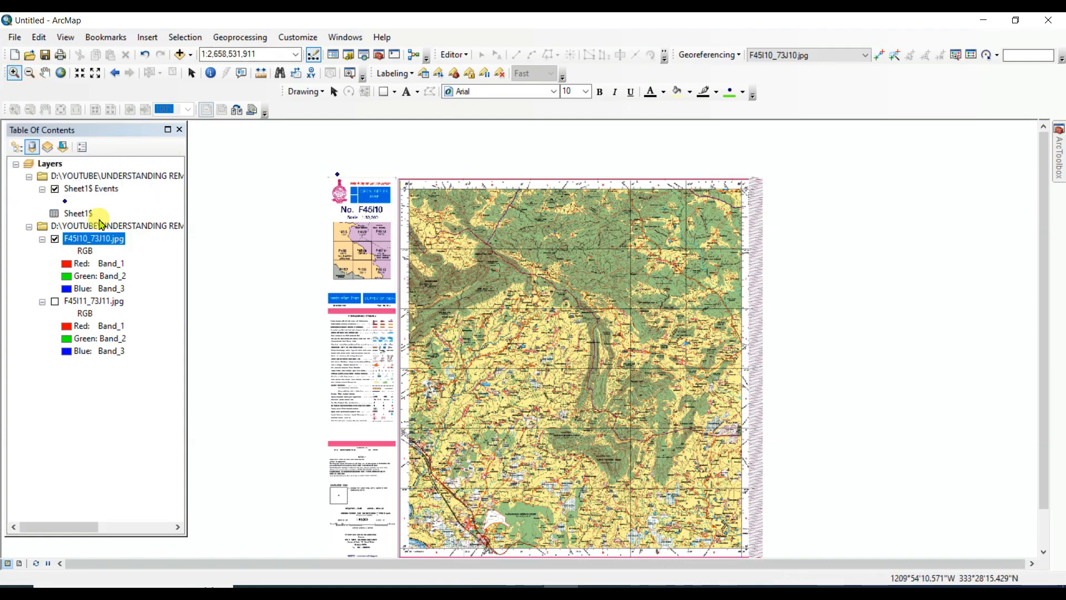
{"action": "left_click", "coordinate": [90, 190]}
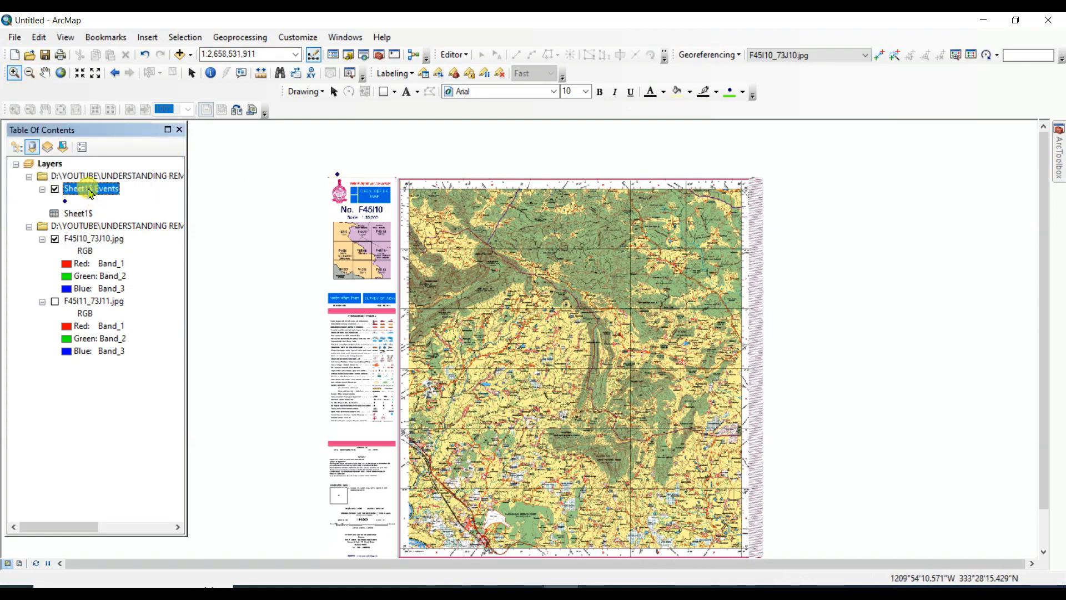
{"action": "right_click", "coordinate": [95, 194]}
{"action": "mouse_move", "coordinate": [133, 249]}
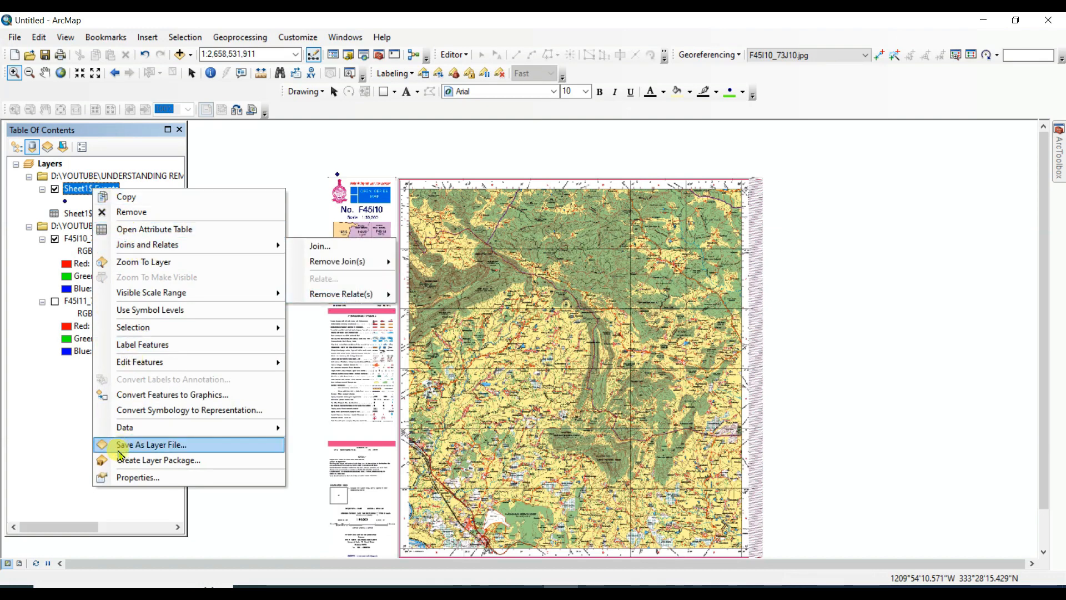
{"action": "mouse_move", "coordinate": [130, 432]}
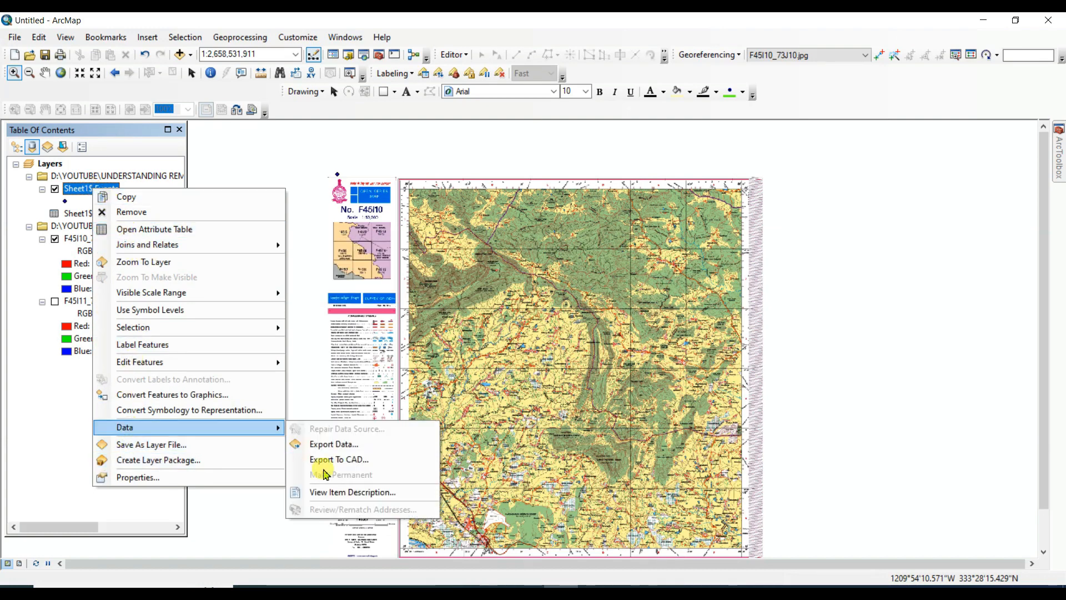
{"action": "left_click", "coordinate": [341, 444]}
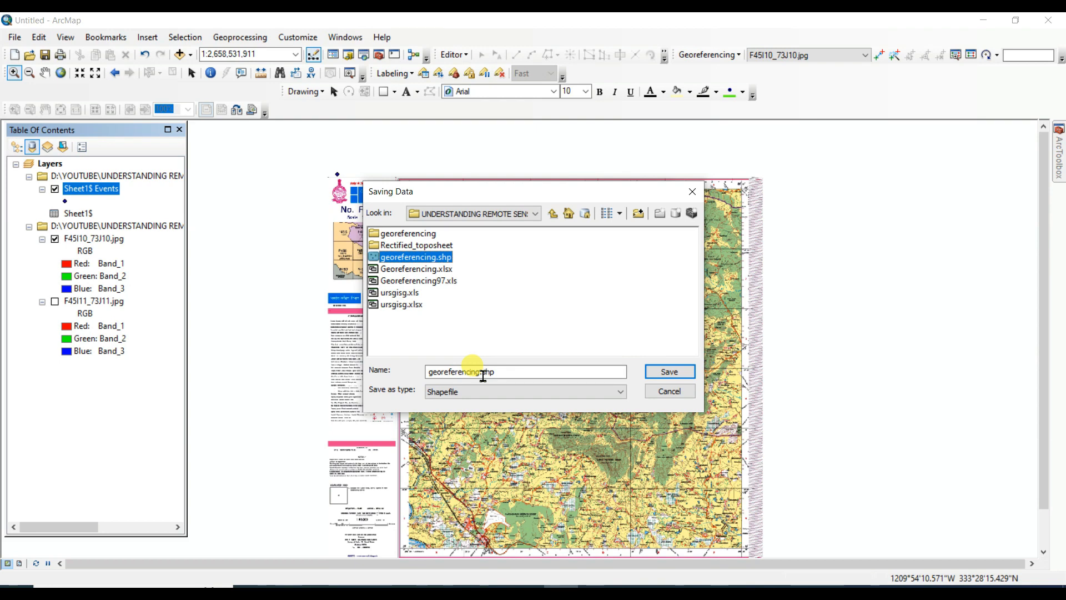
{"action": "left_click", "coordinate": [483, 376]}
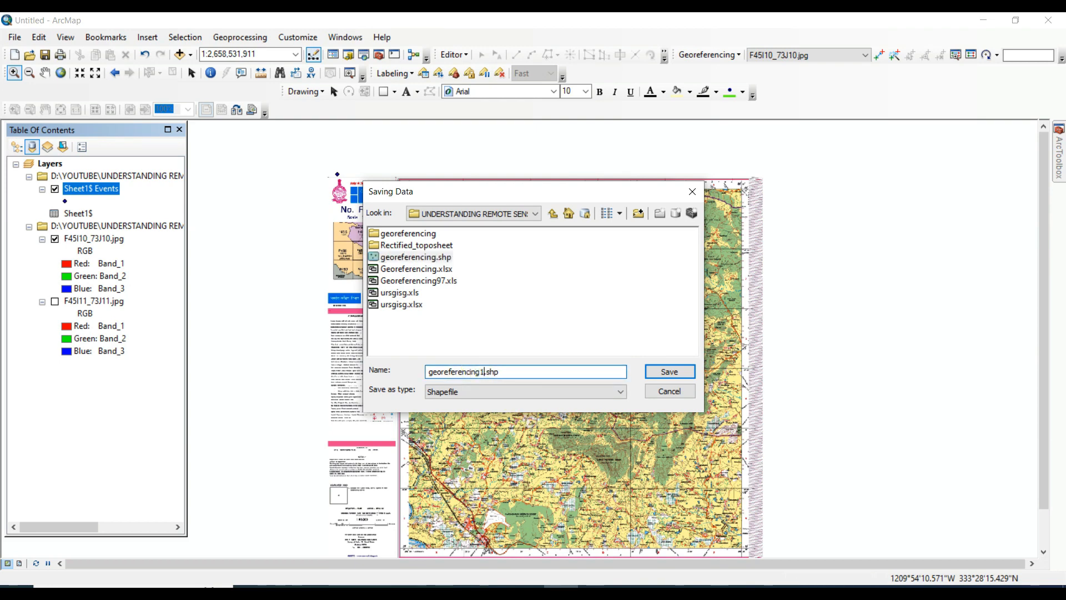
{"action": "left_click", "coordinate": [670, 372]}
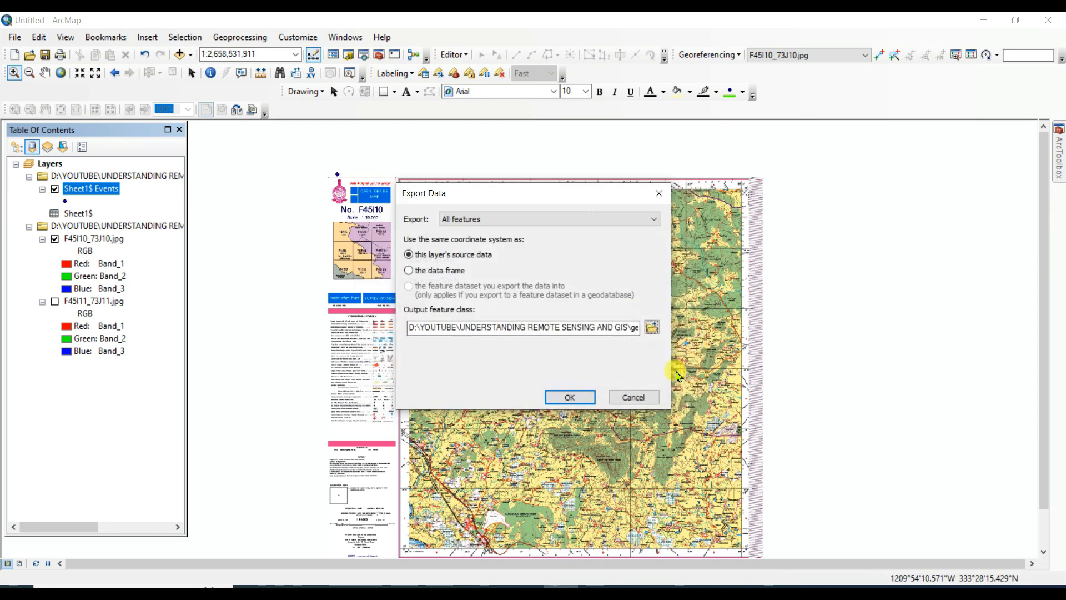
{"action": "left_click", "coordinate": [569, 396]}
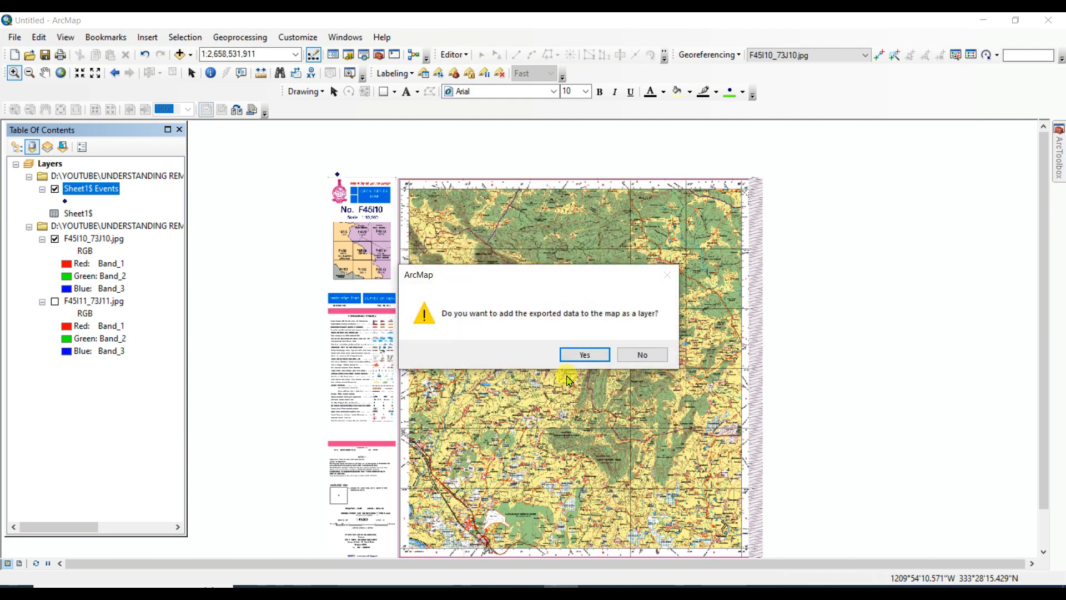
Add the exported shapefile to the map as a layer and remove the Sheet1$ Events layer
{"action": "left_click", "coordinate": [586, 355]}
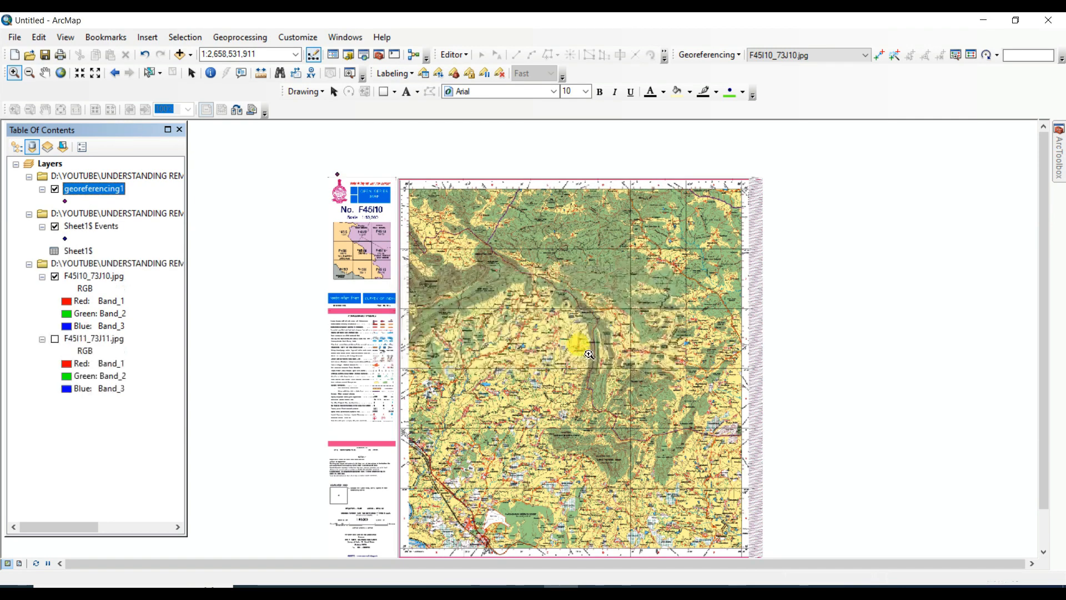
{"action": "right_click", "coordinate": [90, 230]}
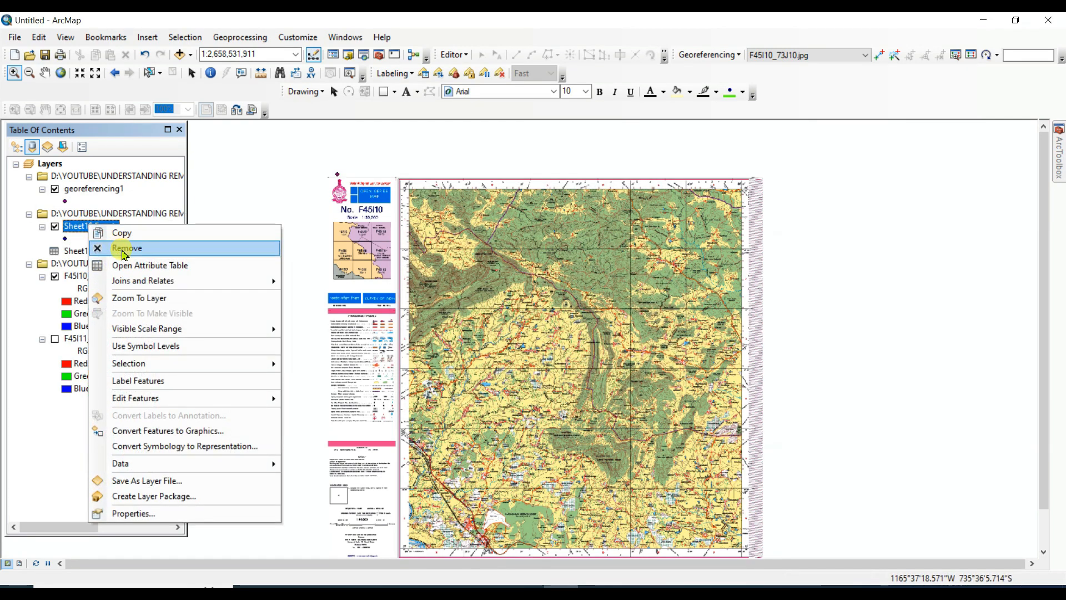
{"action": "left_click", "coordinate": [134, 247]}
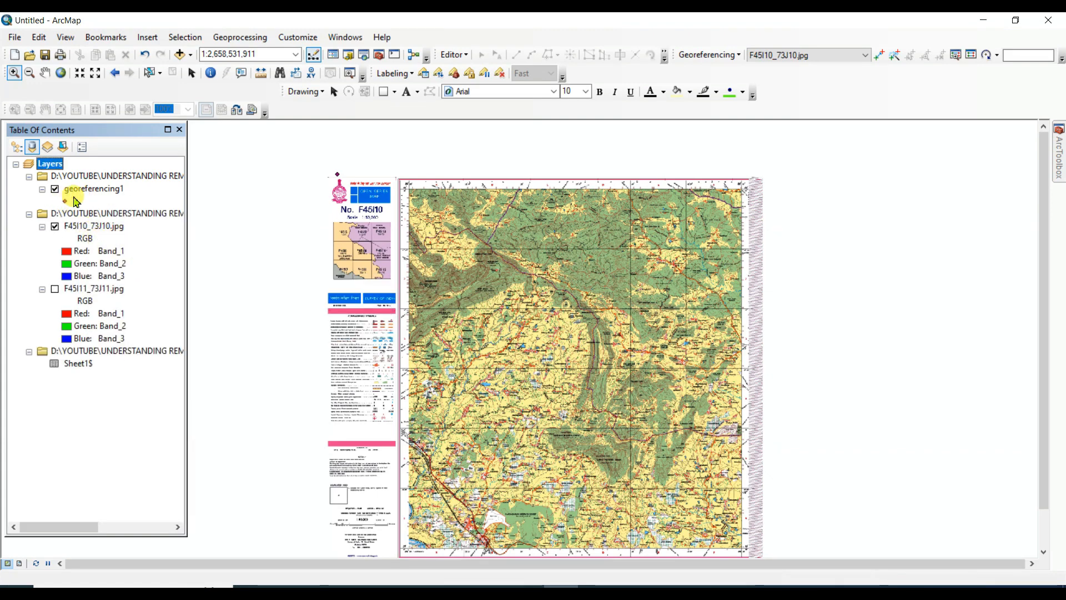
Label the features of the georeferencing1 layer using LatLong as the label field
{"action": "right_click", "coordinate": [93, 191]}
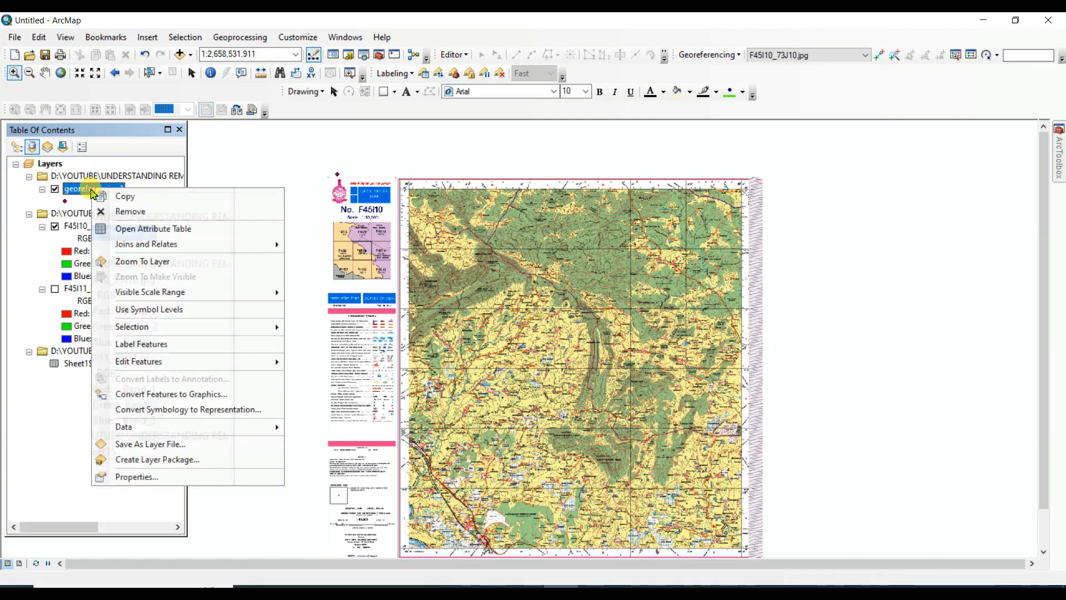
{"action": "left_click", "coordinate": [108, 345]}
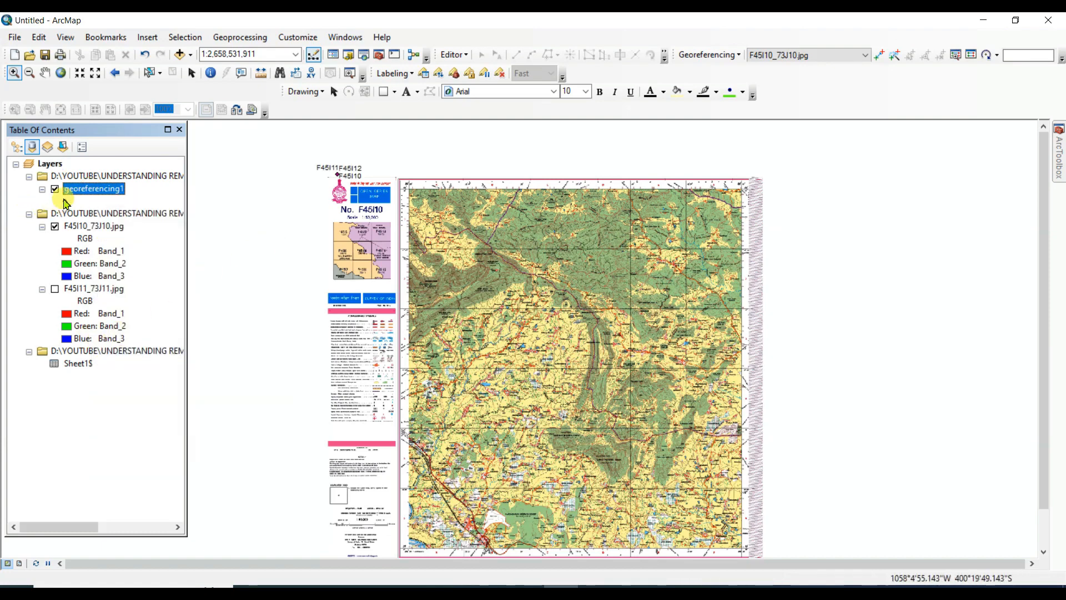
{"action": "right_click", "coordinate": [92, 190]}
{"action": "left_click", "coordinate": [149, 473]}
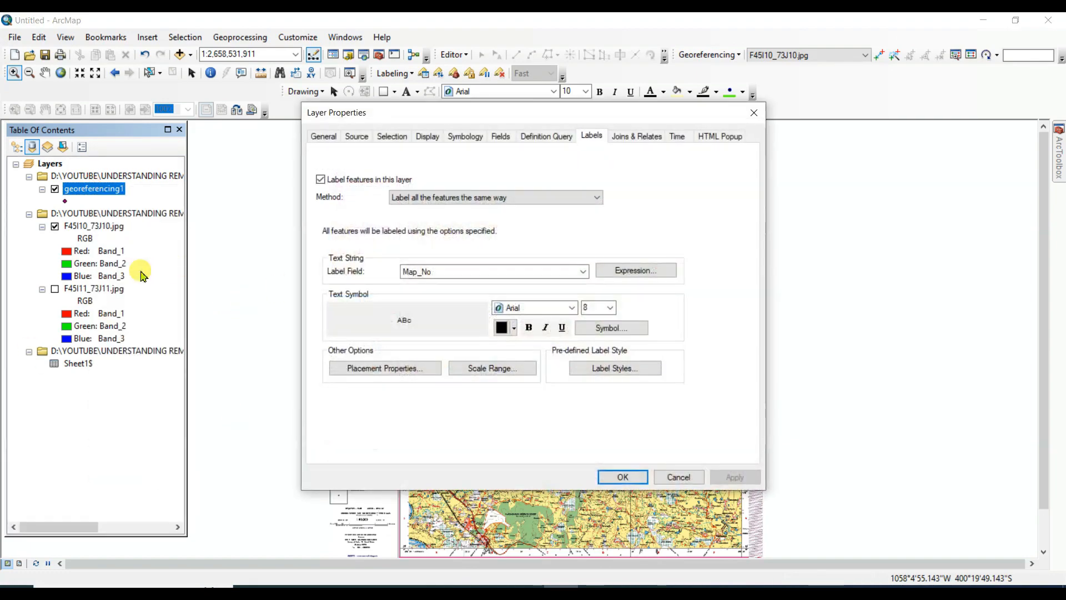
{"action": "left_click", "coordinate": [451, 272]}
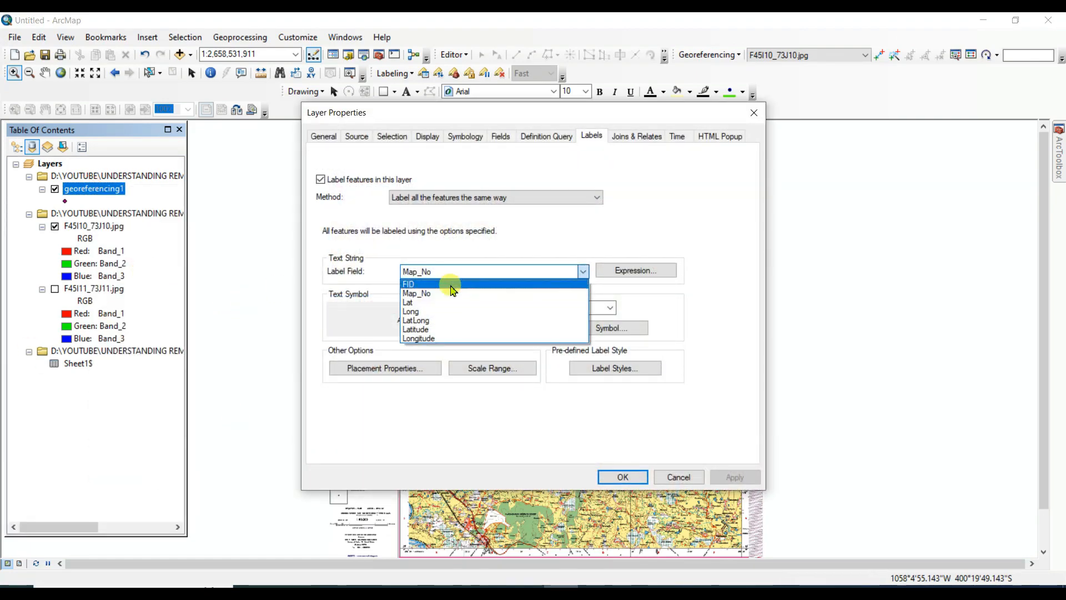
{"action": "left_click", "coordinate": [427, 320]}
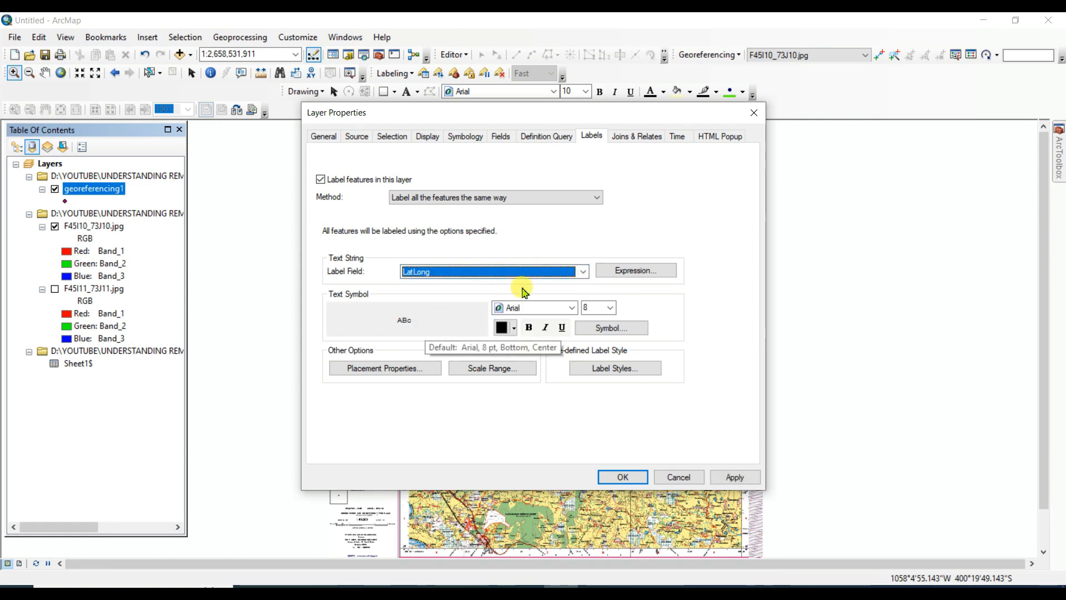
{"action": "left_click", "coordinate": [756, 483]}
{"action": "left_click", "coordinate": [631, 478]}
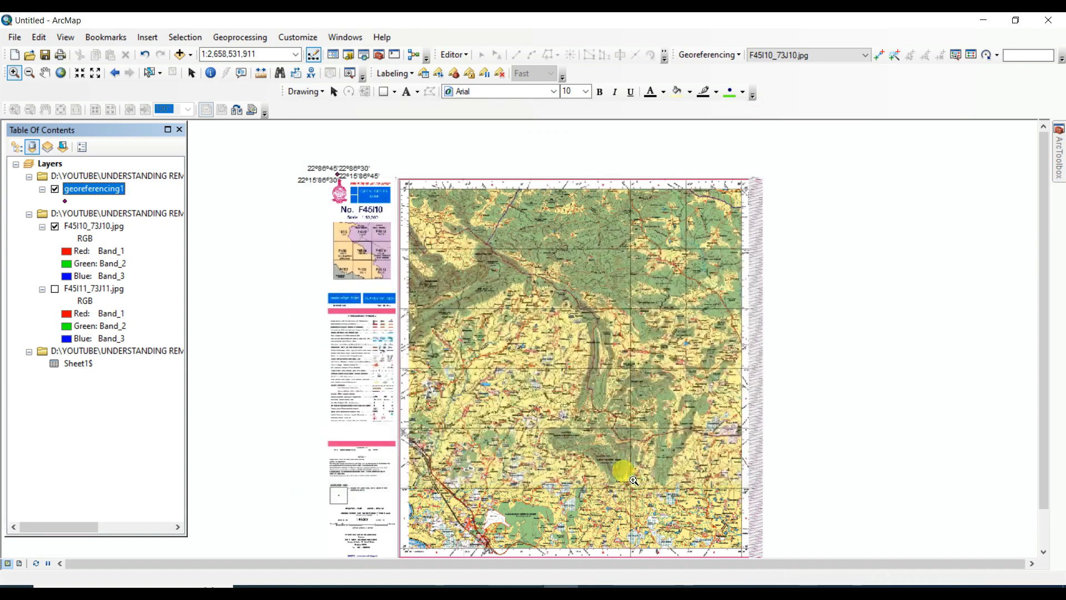
Hide the F45I10_73J10.jpg toposheet and examine the layout and coordinate labels of the georeferencing1 corner points
{"action": "left_click", "coordinate": [100, 264]}
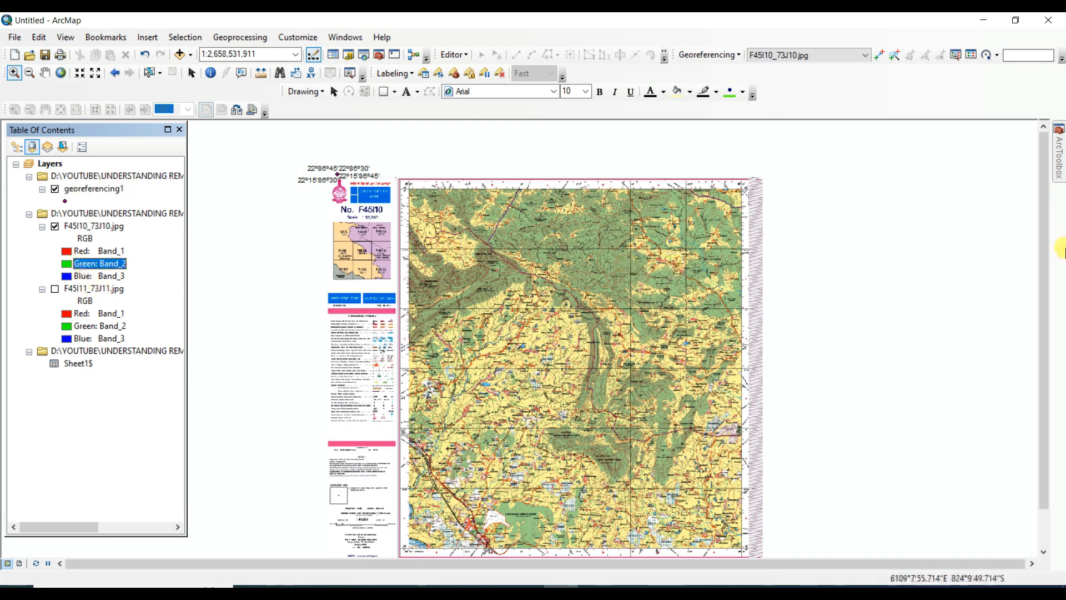
{"action": "left_click", "coordinate": [55, 226]}
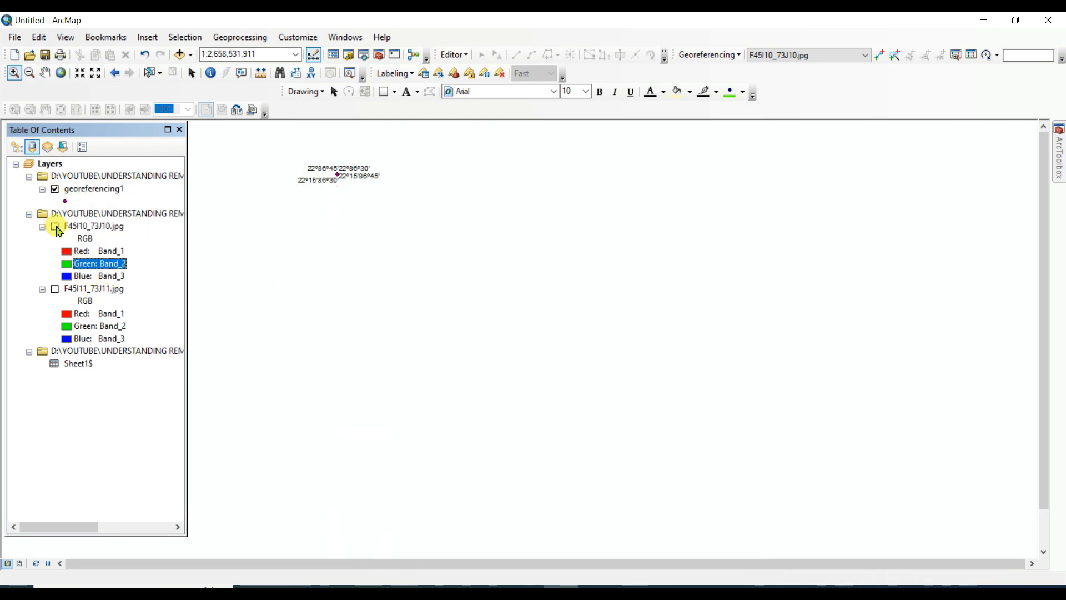
{"action": "right_click", "coordinate": [76, 190]}
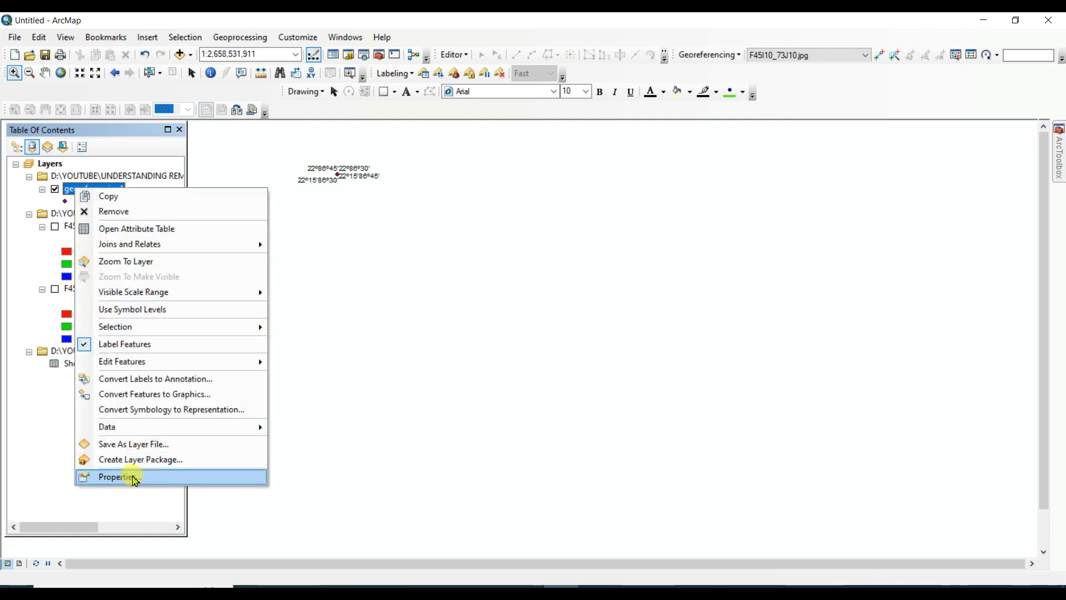
{"action": "left_click", "coordinate": [151, 261]}
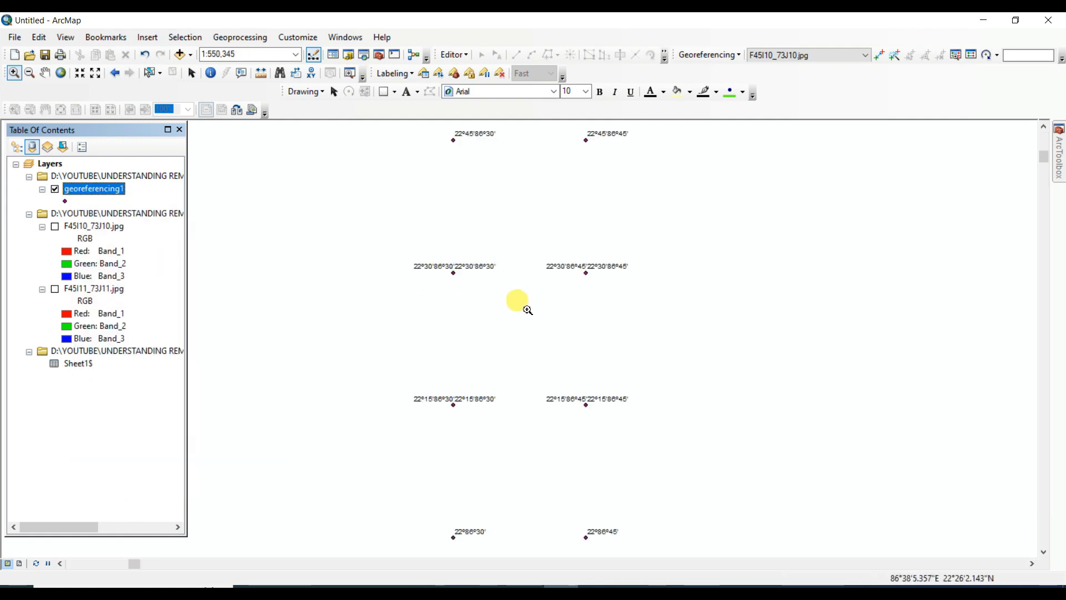
{"action": "left_click_drag", "start_coordinate": [525, 301], "coordinate": [488, 383]}
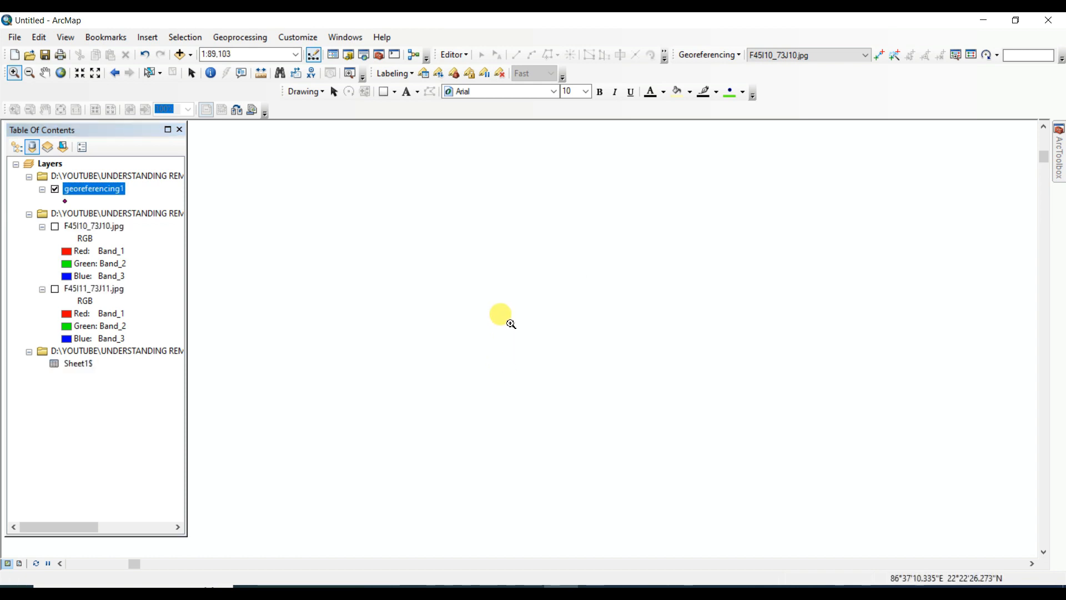
{"action": "left_click", "coordinate": [61, 73]}
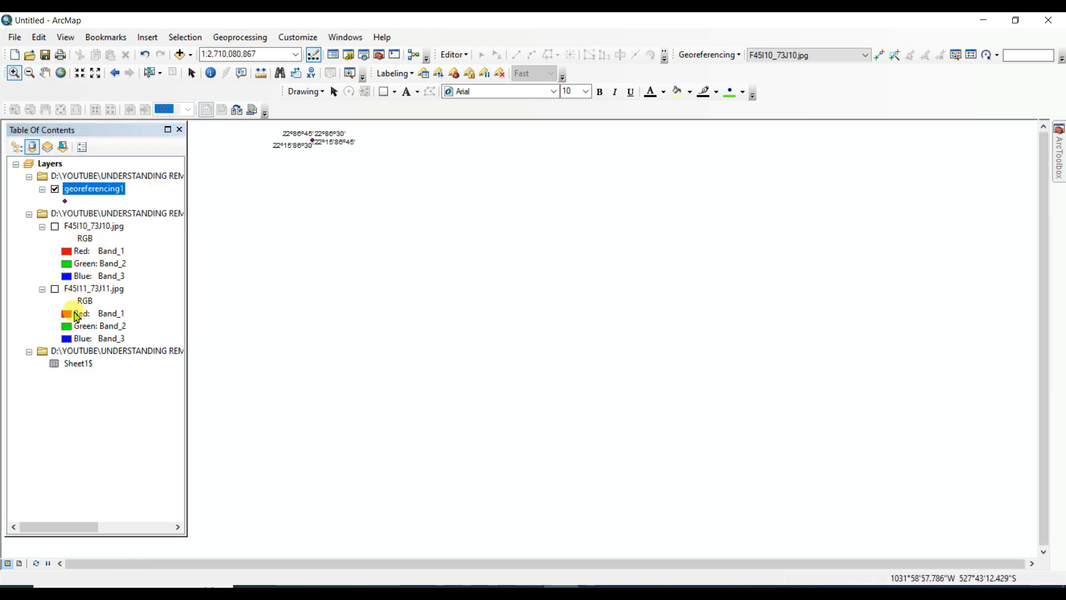
{"action": "right_click", "coordinate": [92, 194]}
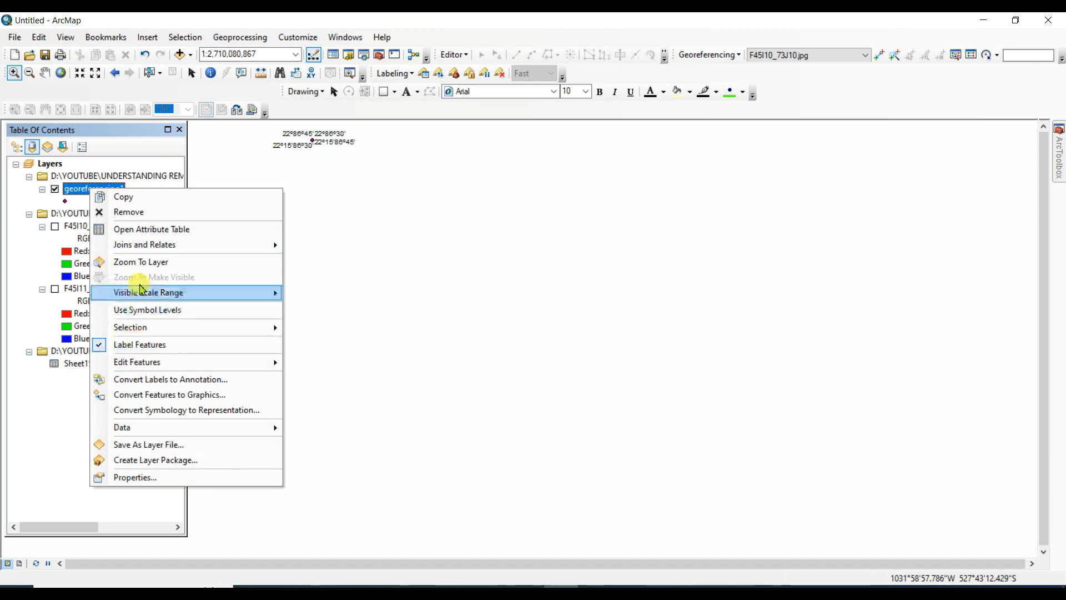
{"action": "left_click", "coordinate": [145, 263]}
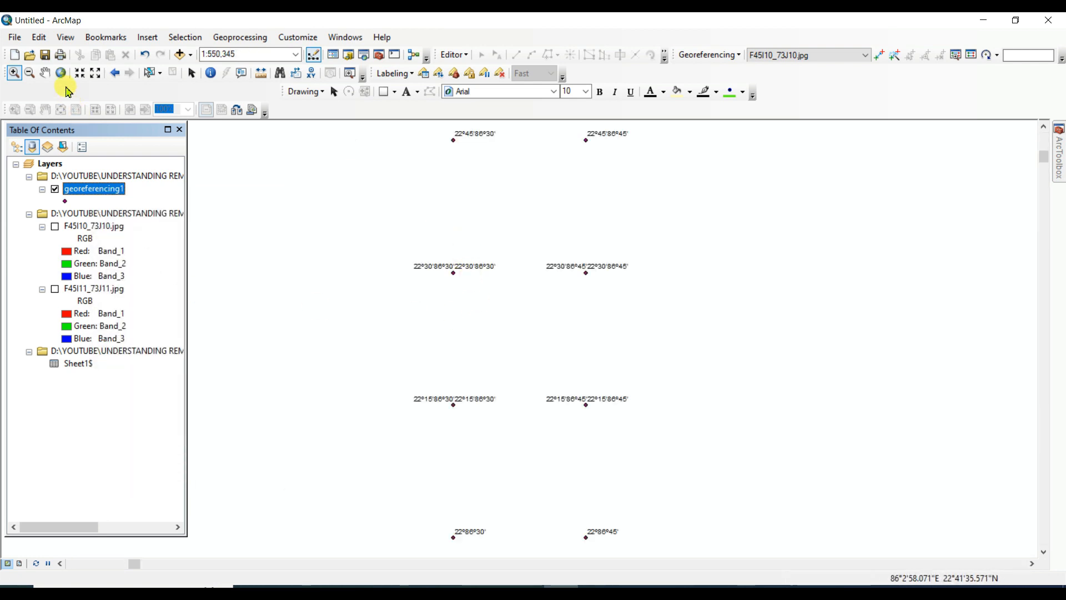
{"action": "left_click", "coordinate": [51, 76]}
{"action": "left_click_drag", "start_coordinate": [516, 225], "coordinate": [505, 274]}
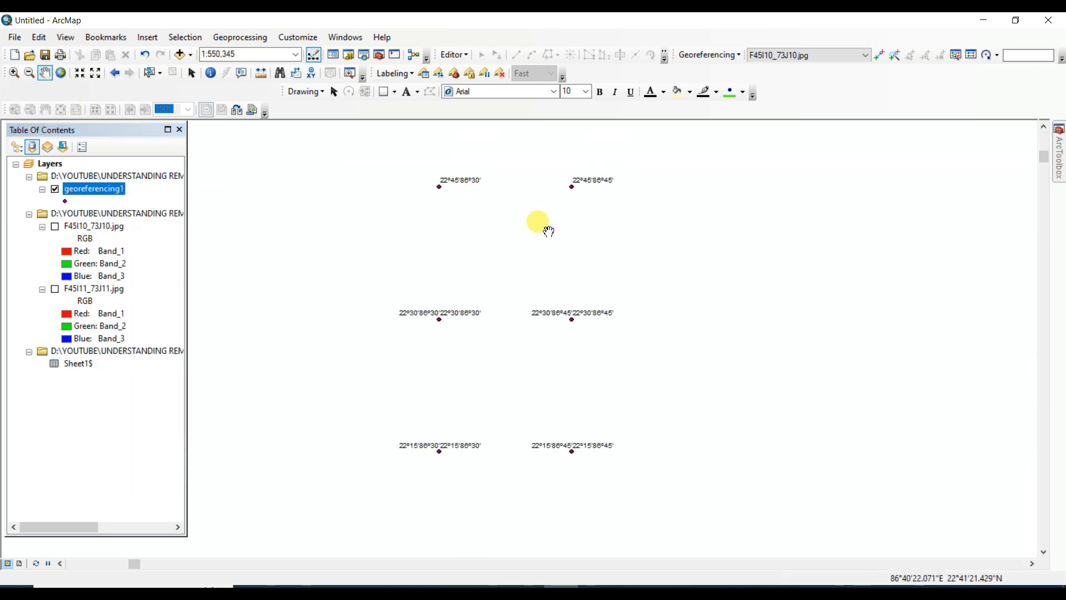
{"action": "left_click_drag", "start_coordinate": [491, 436], "coordinate": [498, 355]}
{"action": "left_click_drag", "start_coordinate": [574, 320], "coordinate": [524, 372]}
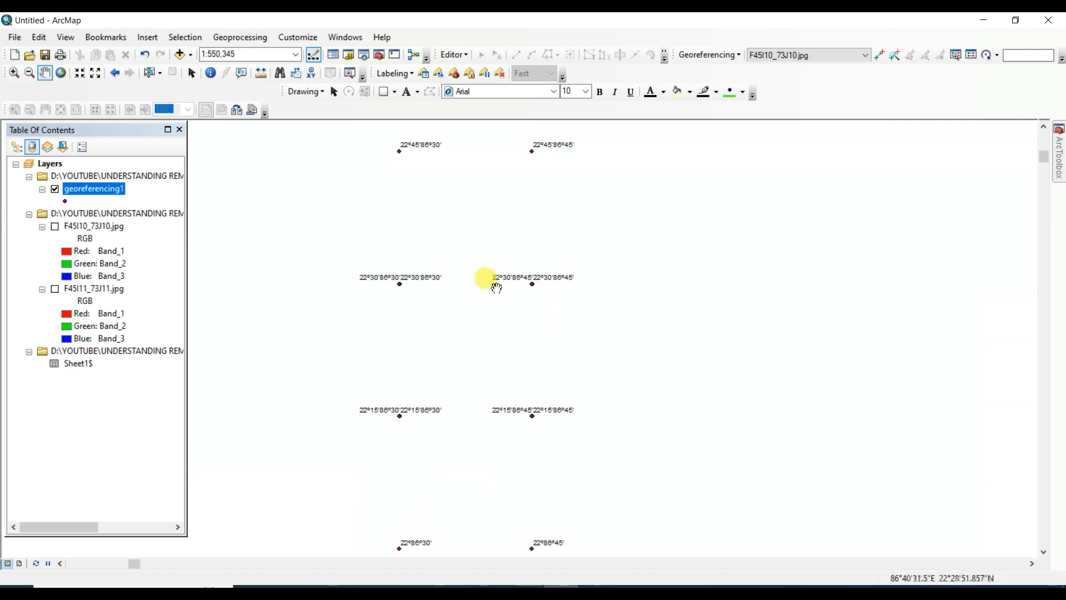
{"action": "left_click_drag", "start_coordinate": [506, 251], "coordinate": [560, 274]}
{"action": "left_click_drag", "start_coordinate": [520, 369], "coordinate": [505, 326]}
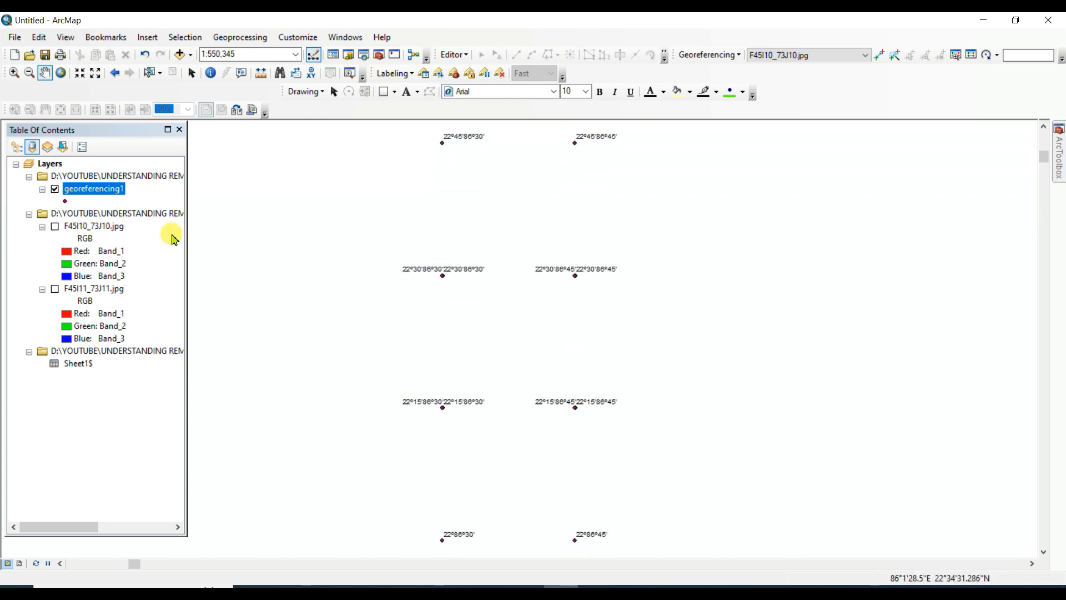
Make the F45I10_73J10.jpg toposheet visible again and zoom the map to its extent
{"action": "left_click", "coordinate": [55, 226]}
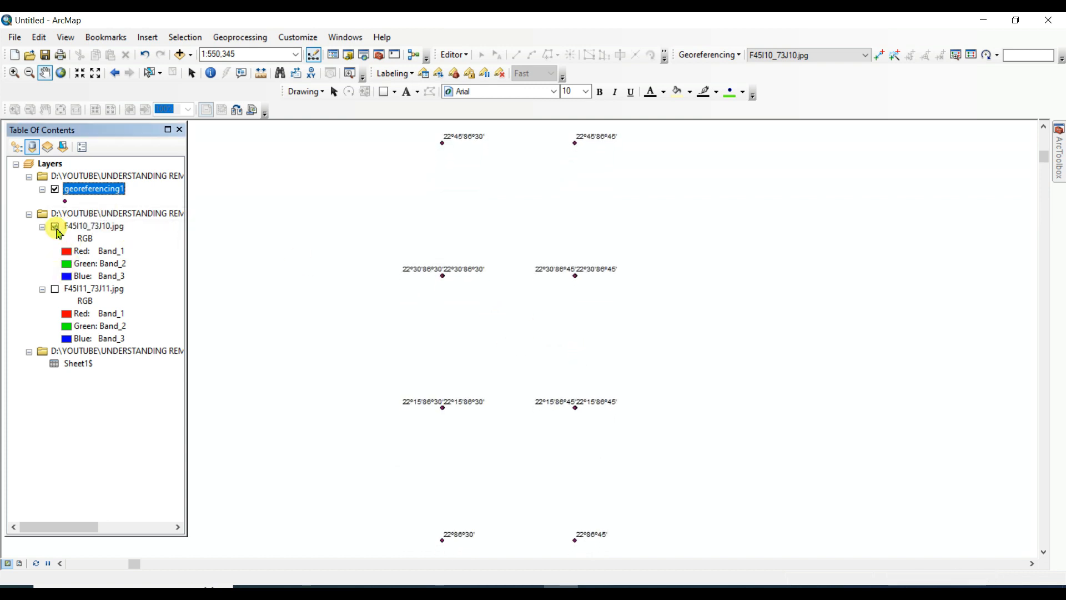
{"action": "right_click", "coordinate": [109, 230]}
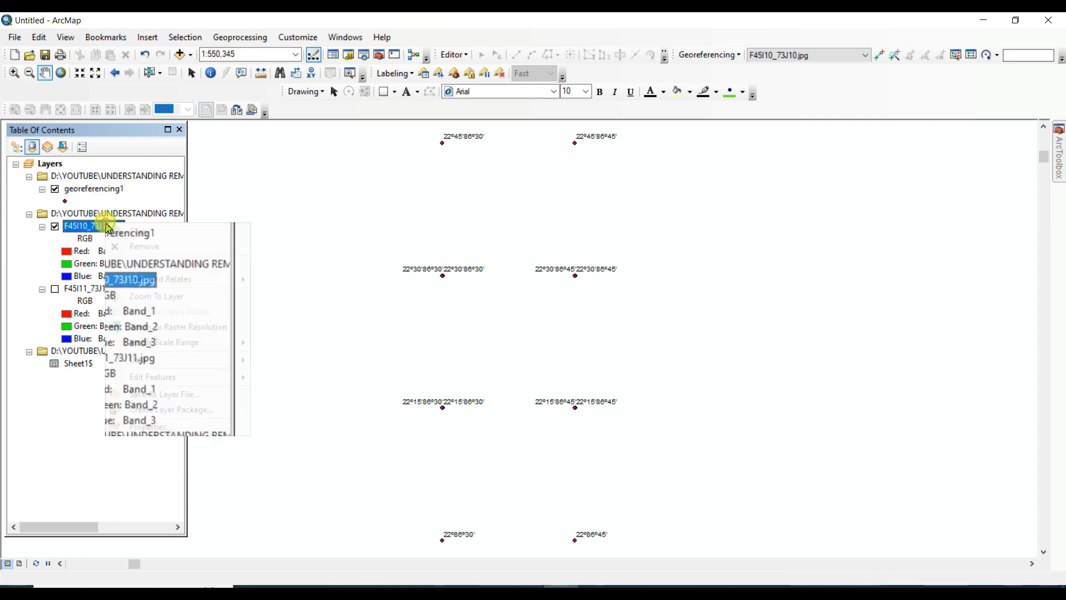
{"action": "left_click", "coordinate": [168, 301]}
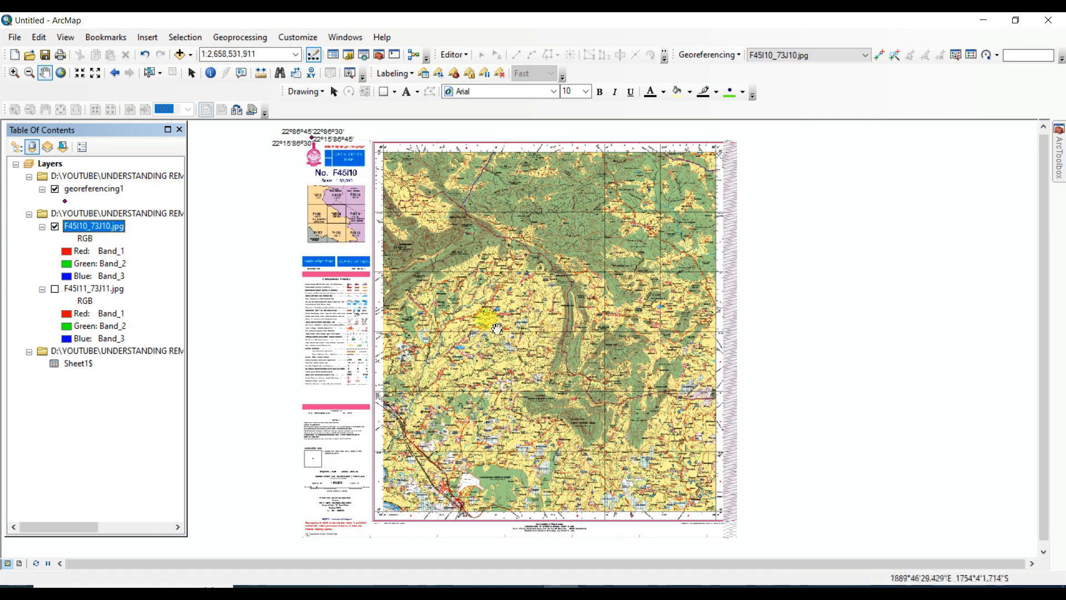
{"action": "left_click_drag", "start_coordinate": [603, 318], "coordinate": [604, 322]}
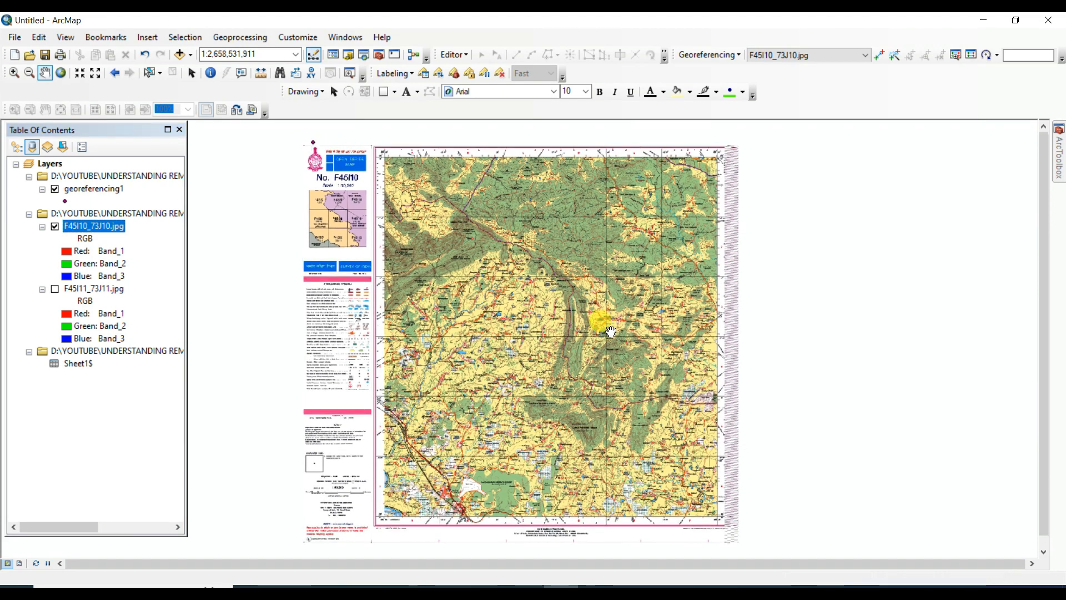
Set F45I10_73J10.jpg as the georeferencing target and start a control point at its north-west grid corner, 22°45' and 86°30'
{"action": "left_click", "coordinate": [816, 54]}
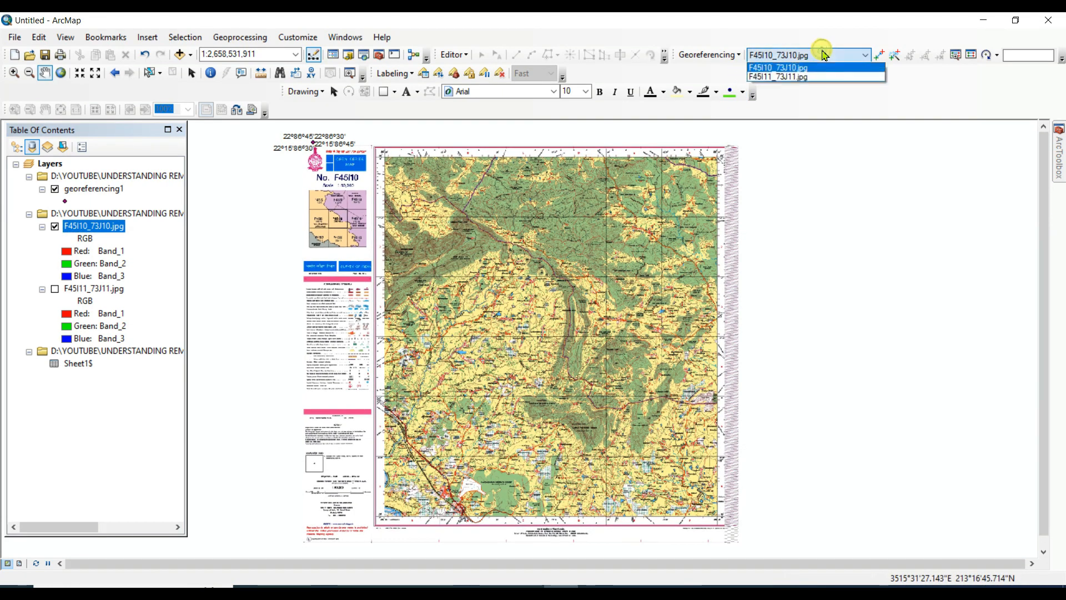
{"action": "left_click", "coordinate": [778, 69]}
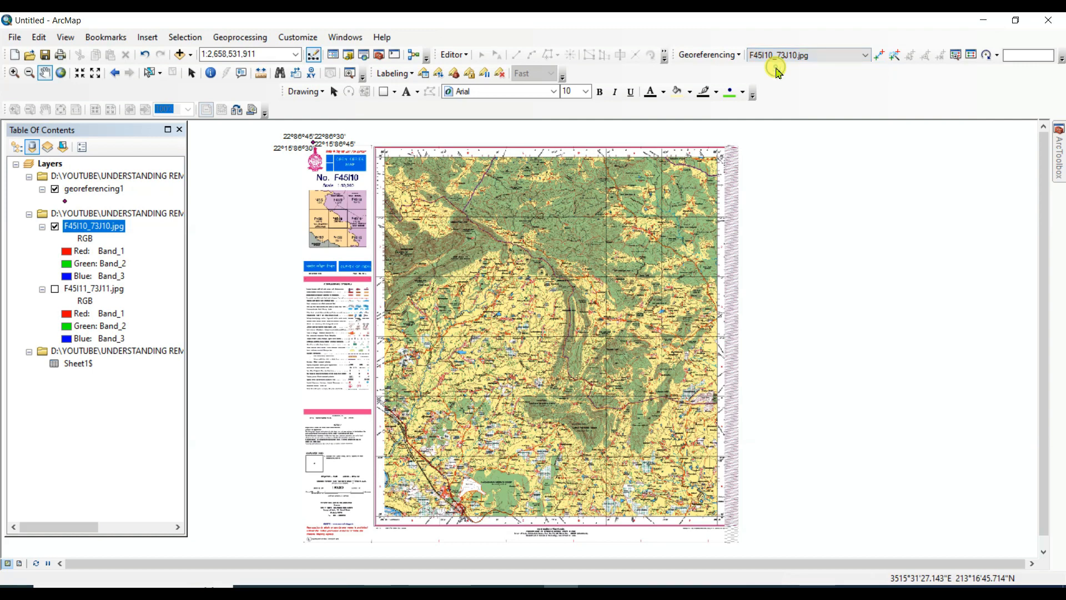
{"action": "left_click", "coordinate": [883, 57]}
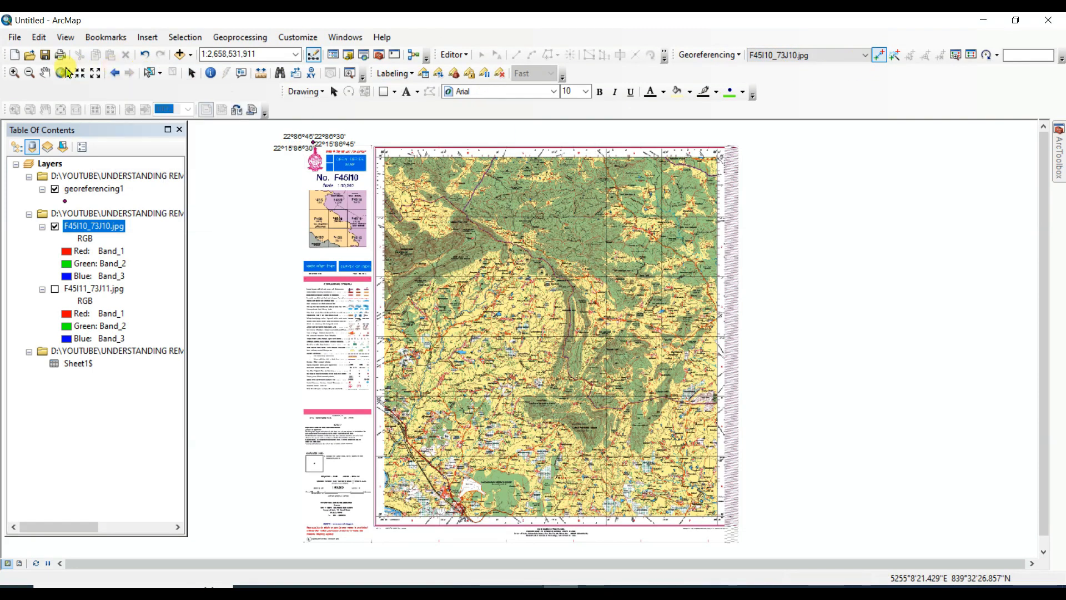
{"action": "left_click", "coordinate": [14, 73]}
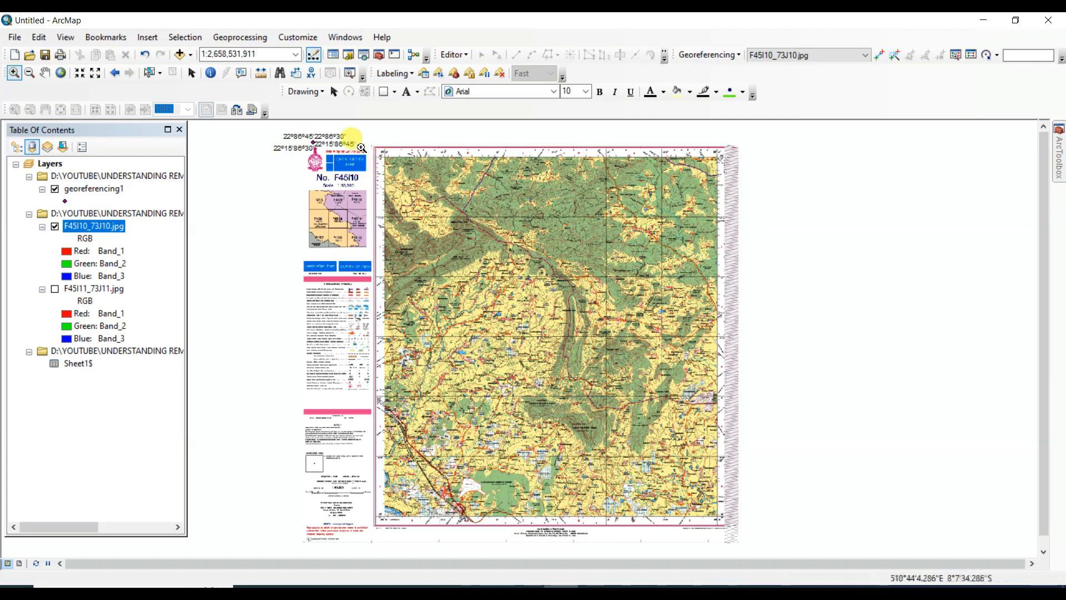
{"action": "left_click_drag", "start_coordinate": [356, 139], "coordinate": [403, 189]}
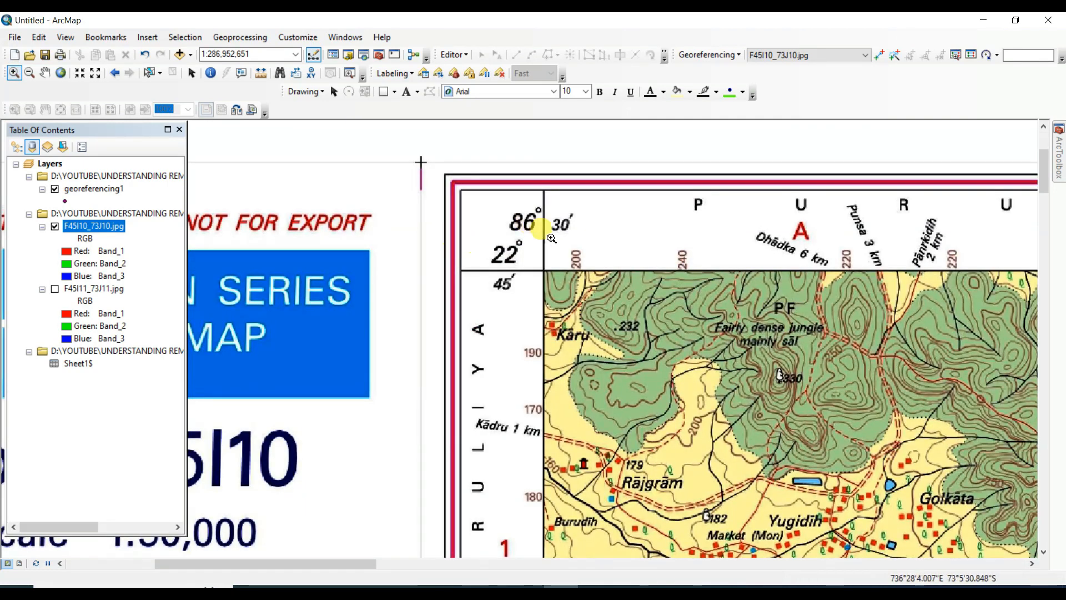
{"action": "left_click_drag", "start_coordinate": [376, 131], "coordinate": [445, 290]}
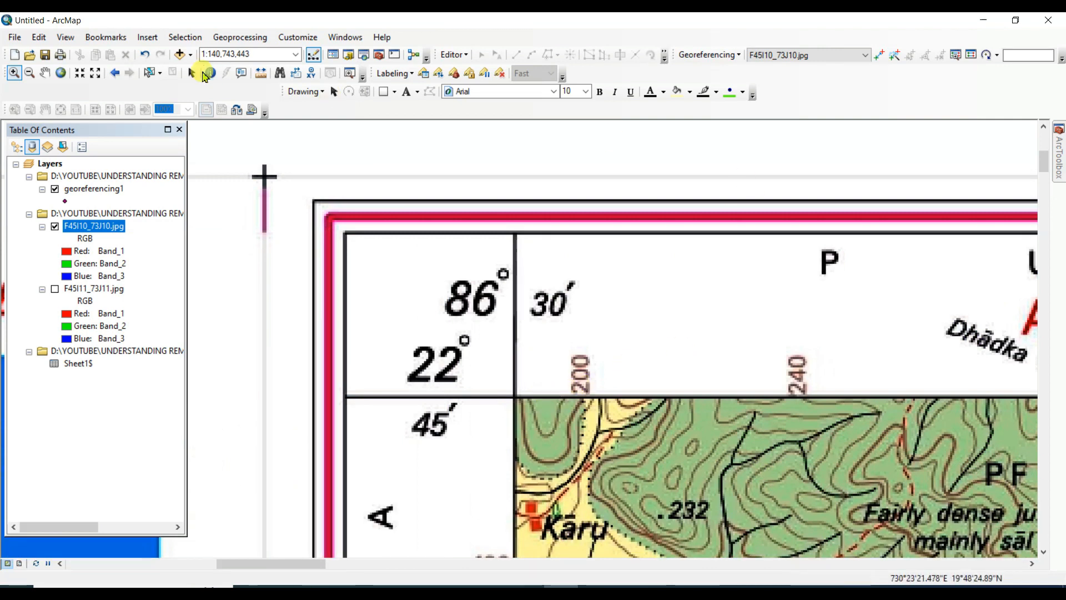
{"action": "left_click", "coordinate": [880, 56]}
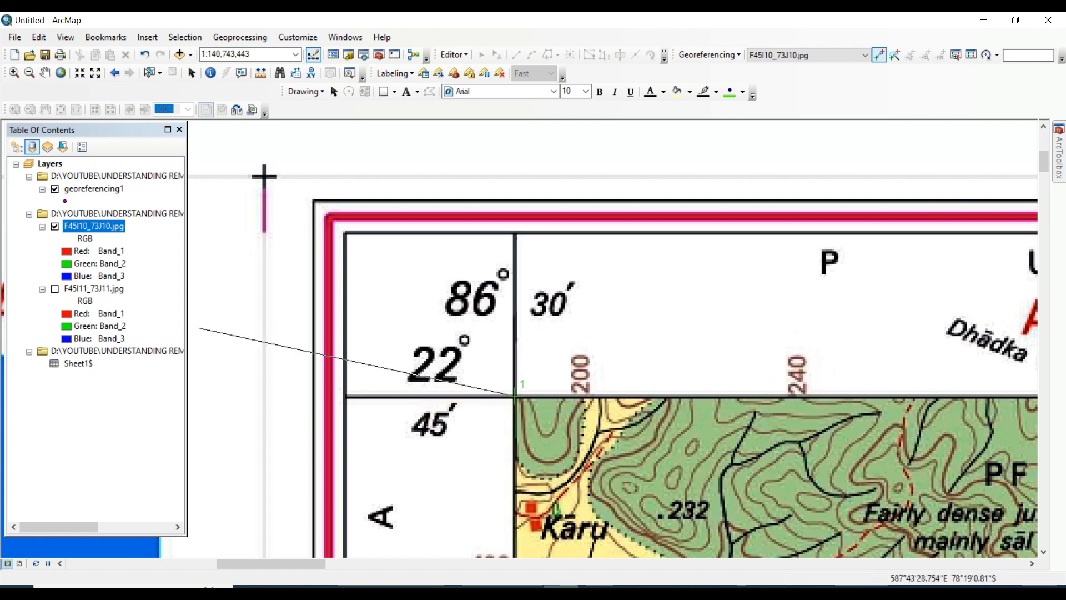
Link the started control point to the georeferencing1 point labelled 22º45'86º30'
{"action": "right_click", "coordinate": [96, 190]}
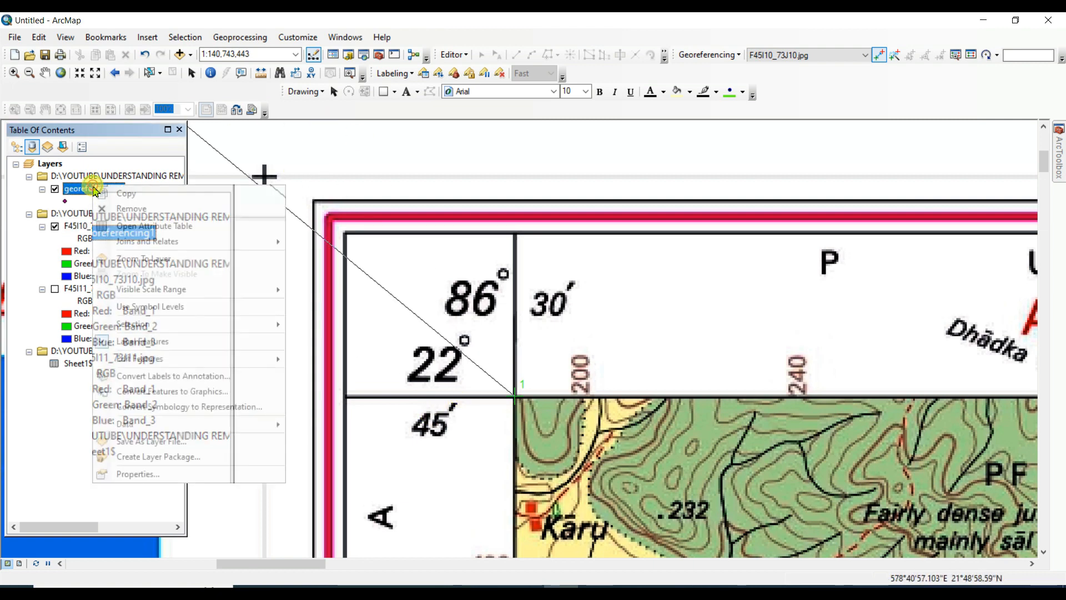
{"action": "left_click", "coordinate": [171, 261]}
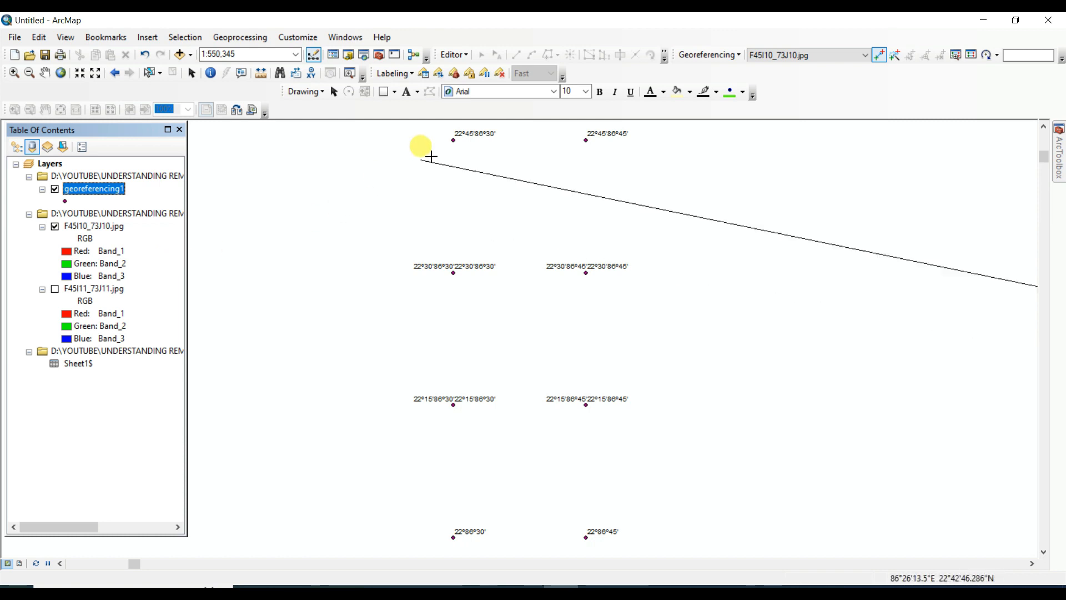
{"action": "left_click", "coordinate": [452, 140]}
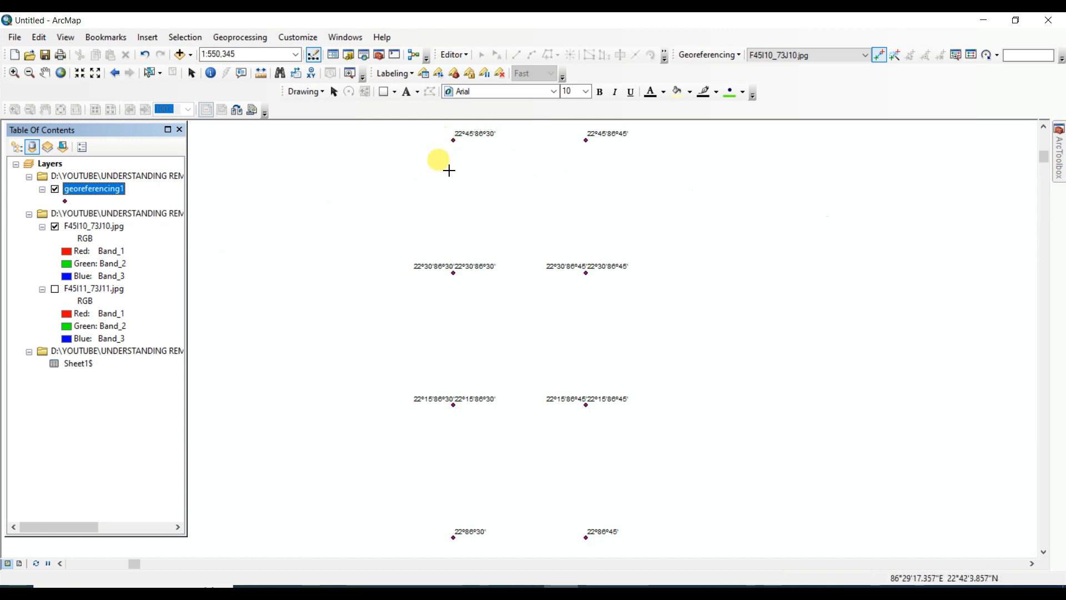
{"action": "left_click", "coordinate": [453, 139]}
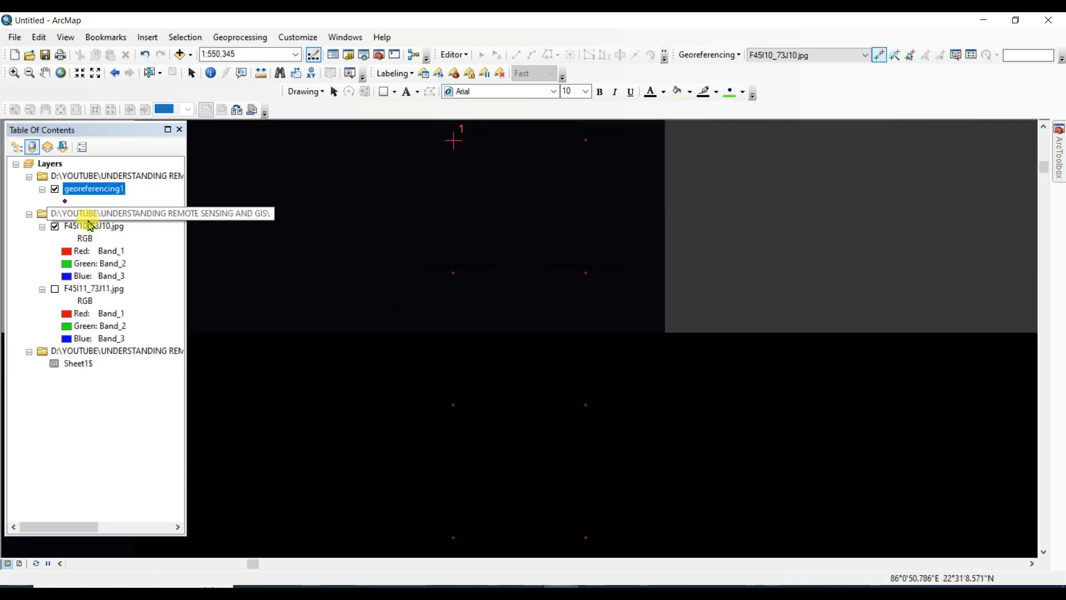
Start a second control point at the toposheet's north-east grid corner, 22°45' and 86°45'
{"action": "right_click", "coordinate": [86, 225]}
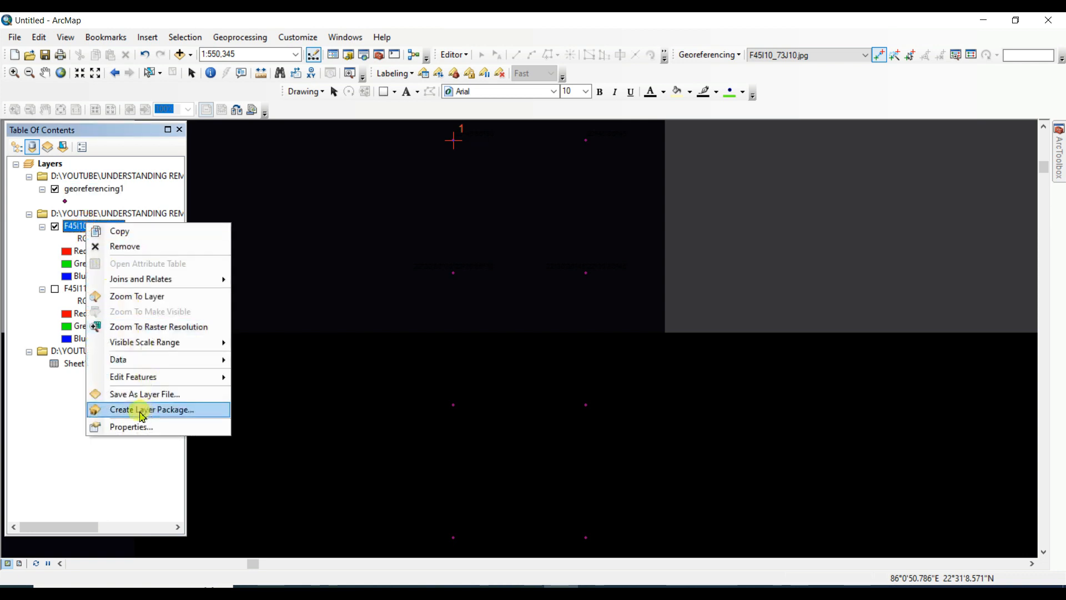
{"action": "left_click", "coordinate": [140, 296]}
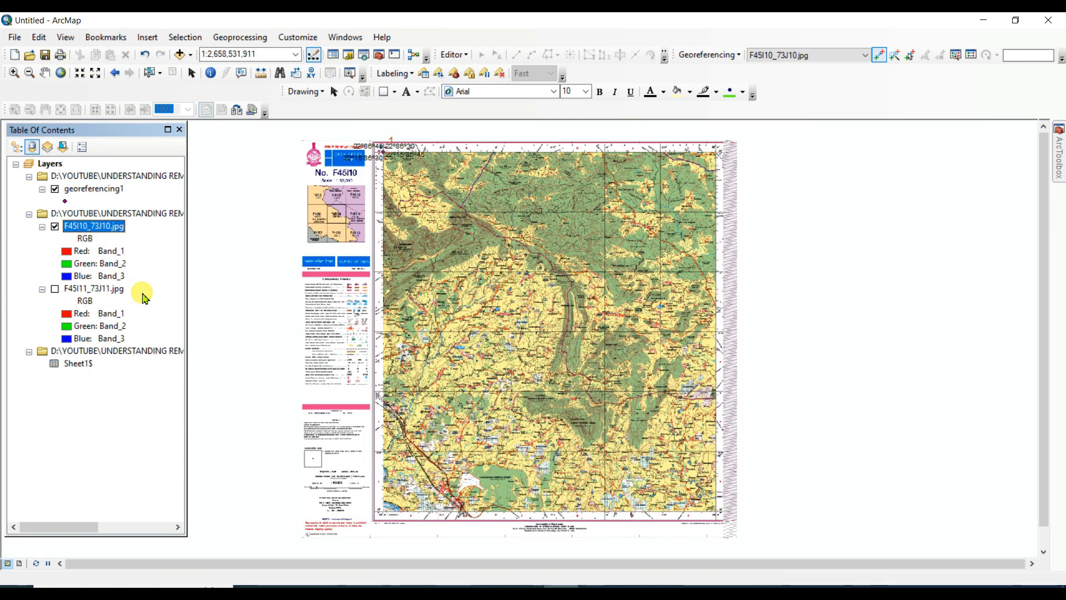
{"action": "left_click", "coordinate": [14, 73]}
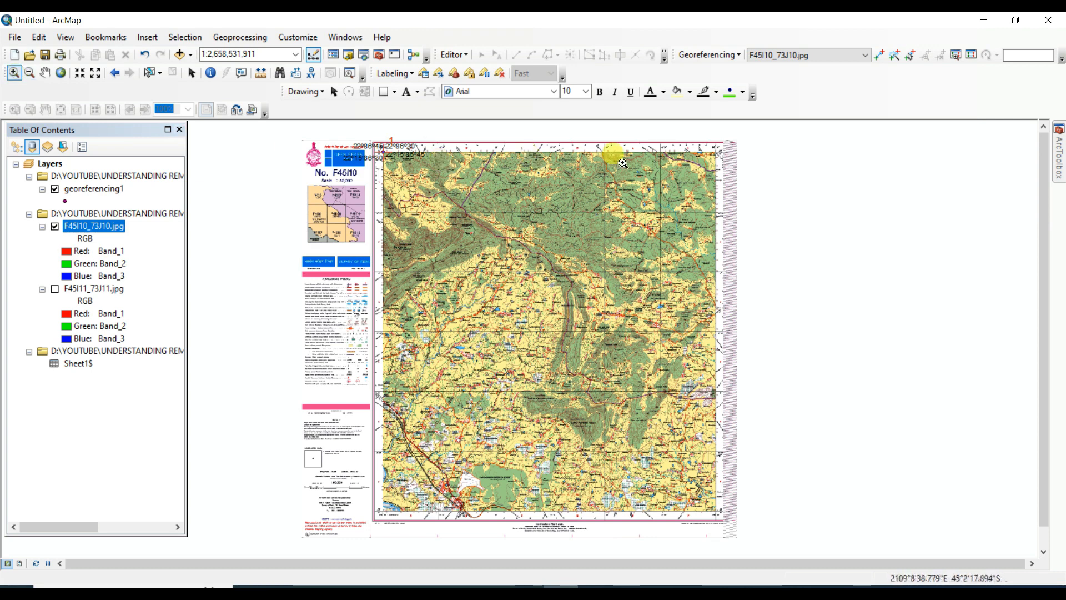
{"action": "left_click_drag", "start_coordinate": [697, 143], "coordinate": [738, 179]}
{"action": "left_click_drag", "start_coordinate": [400, 158], "coordinate": [608, 333]}
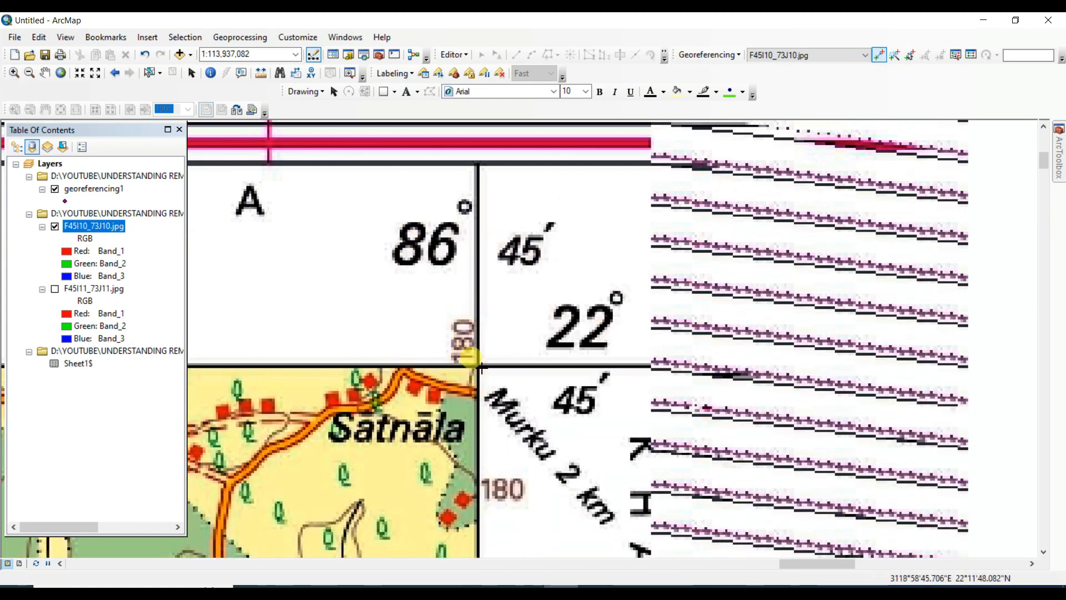
{"action": "left_click", "coordinate": [478, 365]}
{"action": "right_click", "coordinate": [472, 365]}
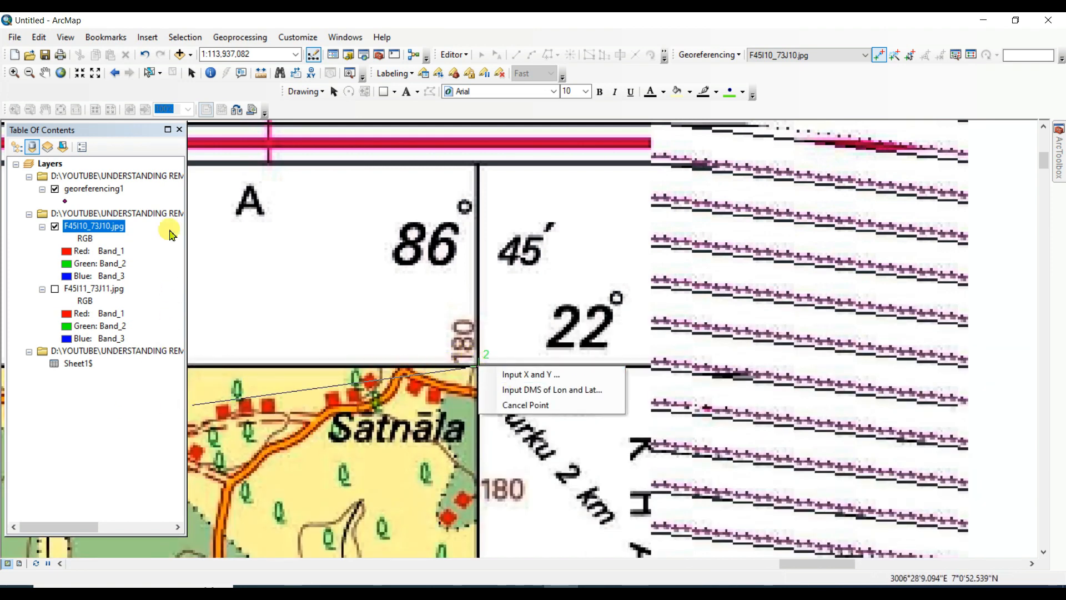
Hide the toposheet, link the second control point to the georeferencing1 point labelled 22º45'86º45', and show the toposheet again
{"action": "left_click", "coordinate": [94, 190]}
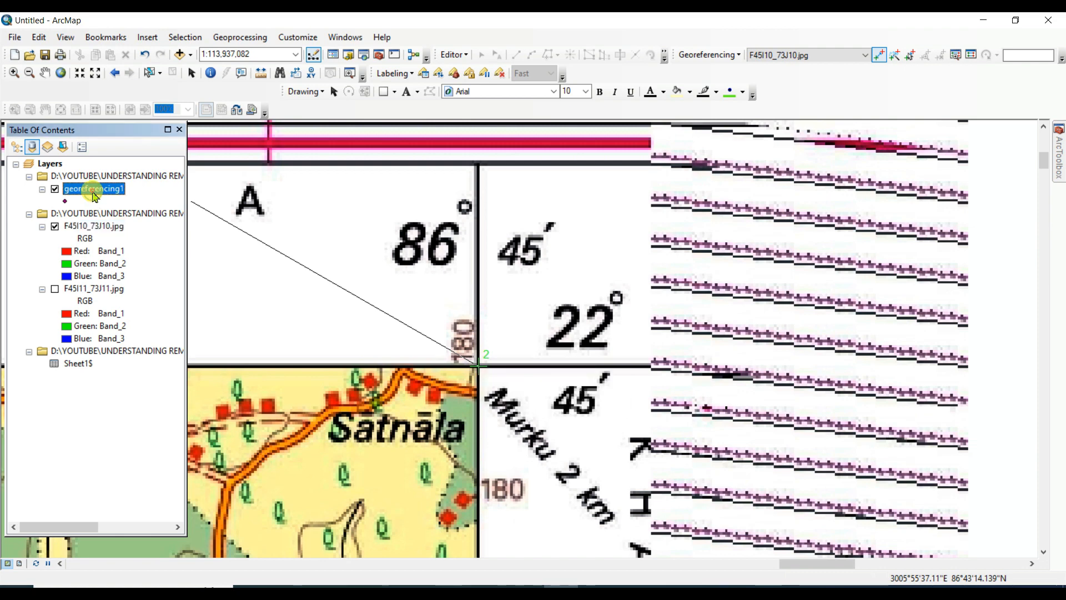
{"action": "right_click", "coordinate": [94, 195]}
{"action": "left_click", "coordinate": [151, 267]}
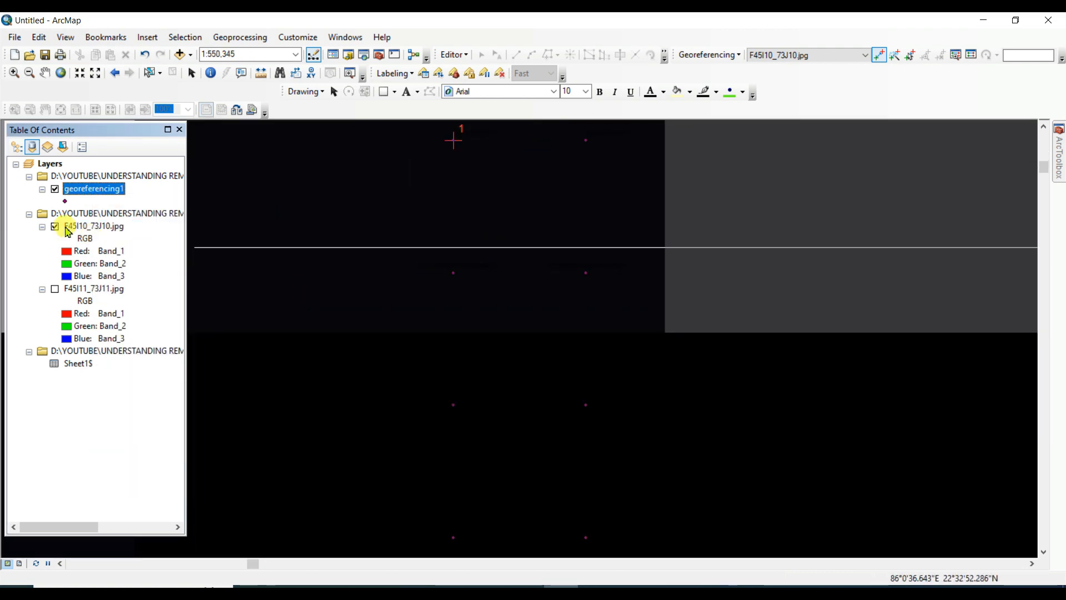
{"action": "left_click", "coordinate": [55, 226]}
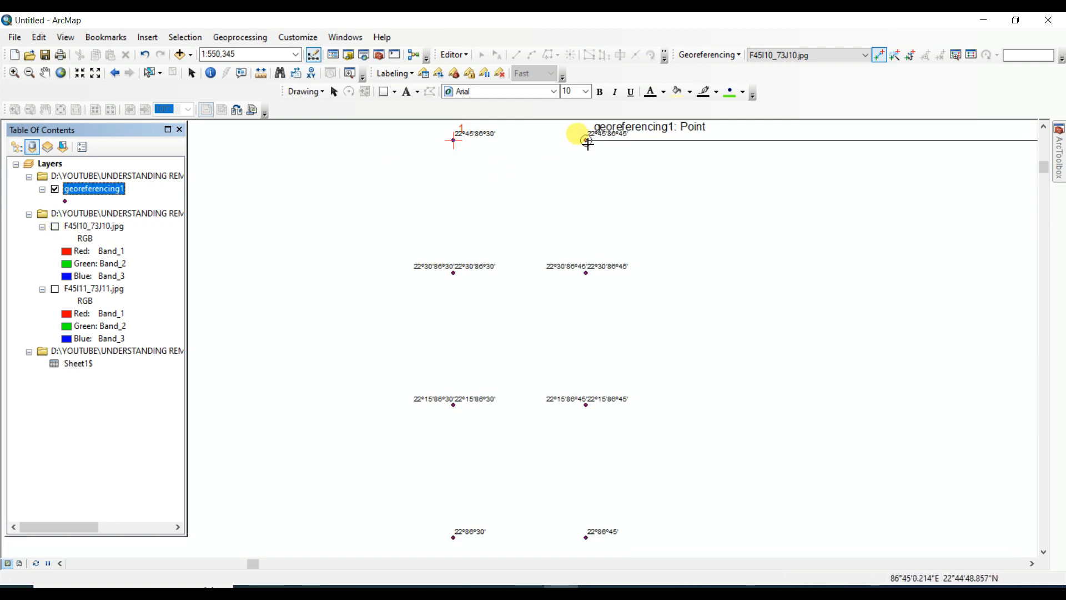
{"action": "left_click", "coordinate": [587, 141]}
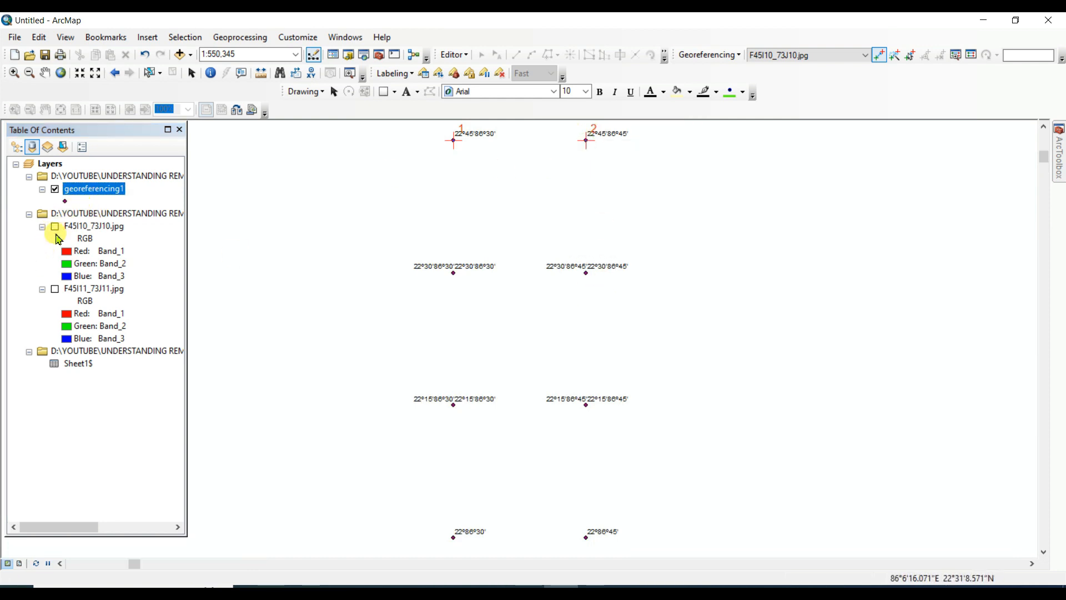
{"action": "left_click", "coordinate": [55, 227]}
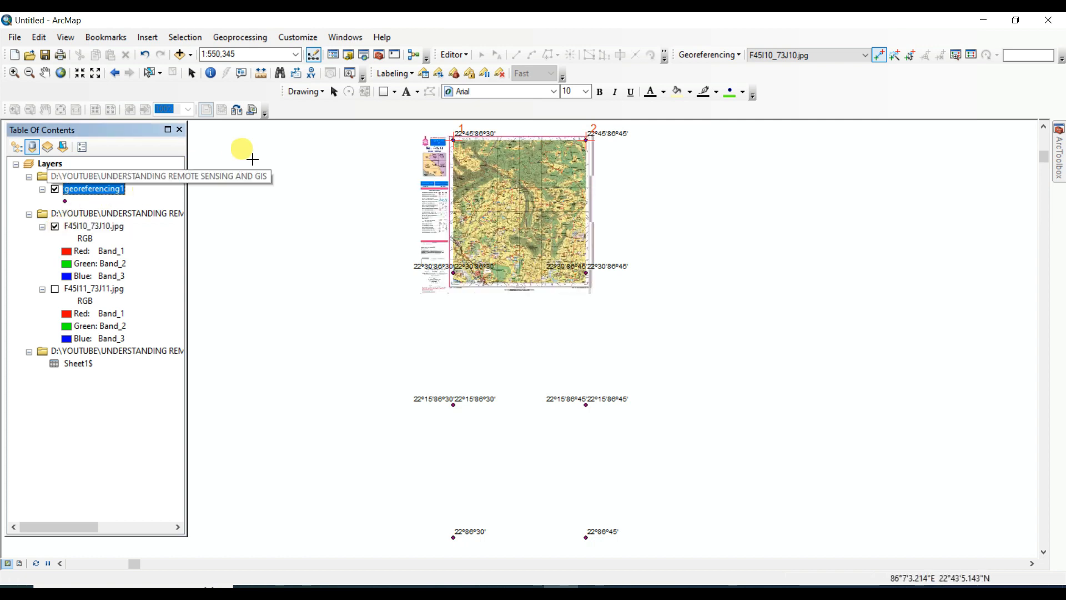
Add a third control point linking the toposheet's south-west grid corner to the georeferencing1 point labelled 22º30'86º30'
{"action": "left_click", "coordinate": [14, 72]}
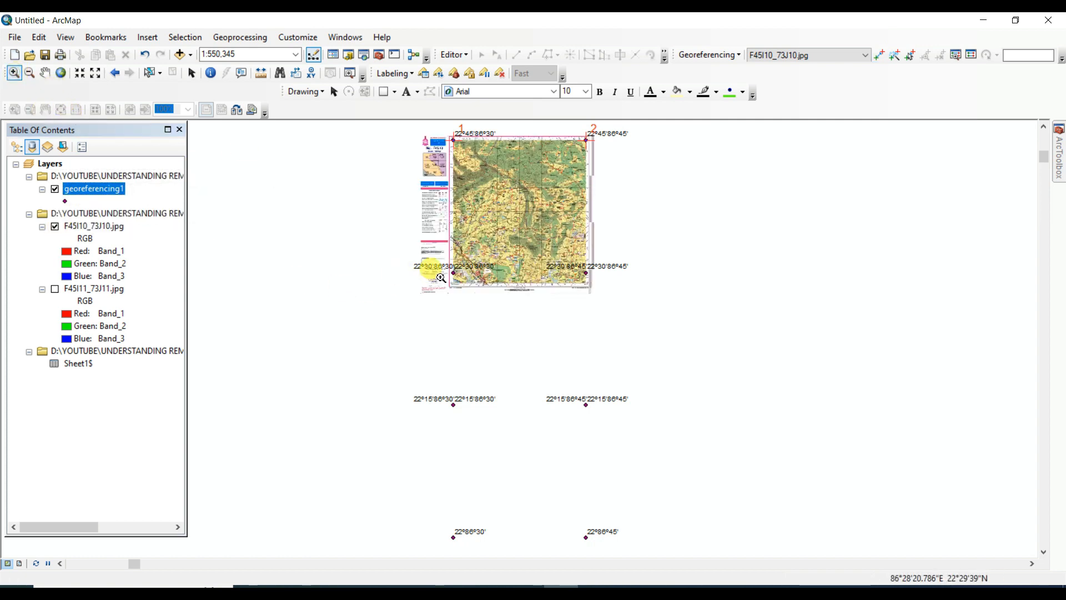
{"action": "left_click_drag", "start_coordinate": [444, 282], "coordinate": [472, 303]}
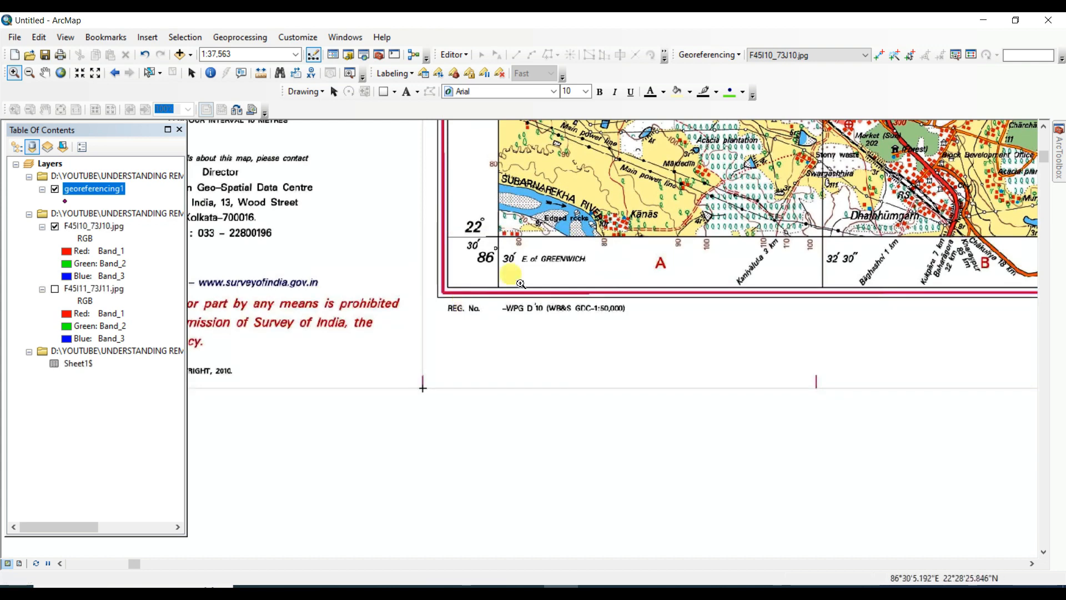
{"action": "left_click_drag", "start_coordinate": [453, 193], "coordinate": [580, 341]}
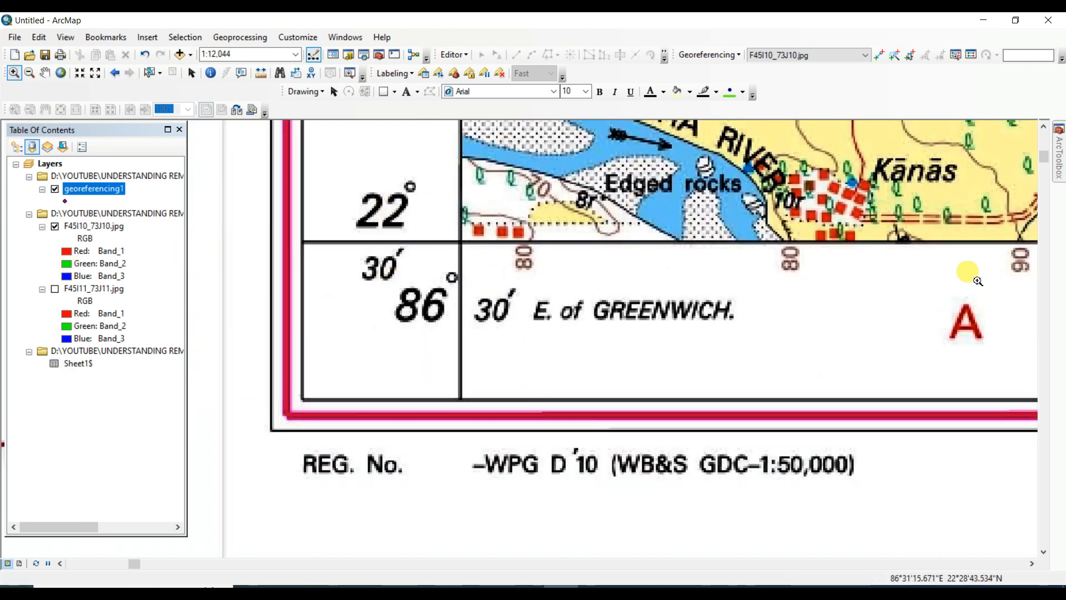
{"action": "left_click", "coordinate": [879, 55]}
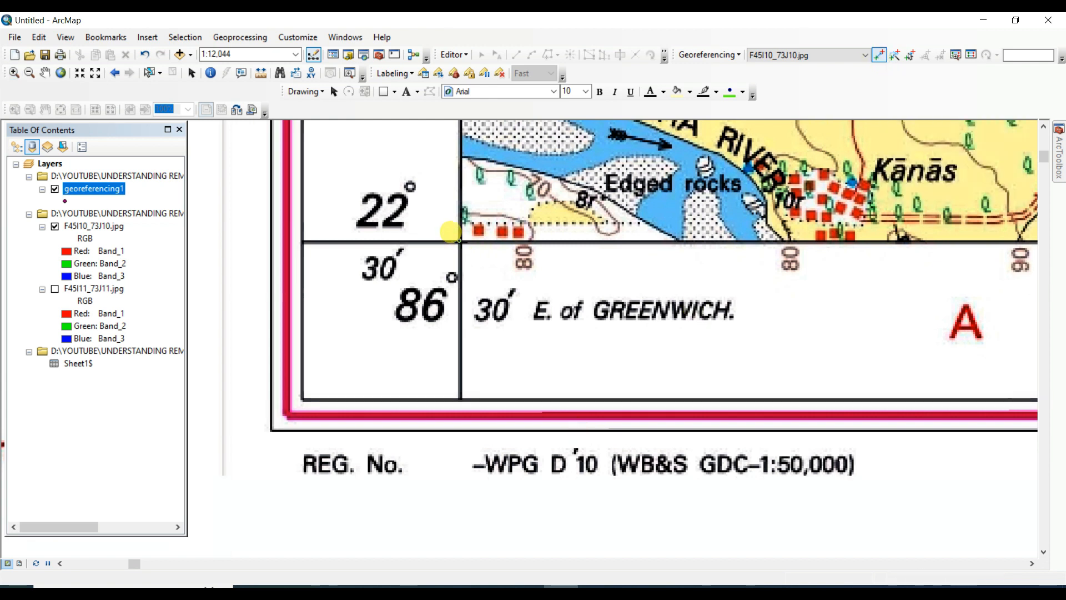
{"action": "left_click", "coordinate": [460, 242]}
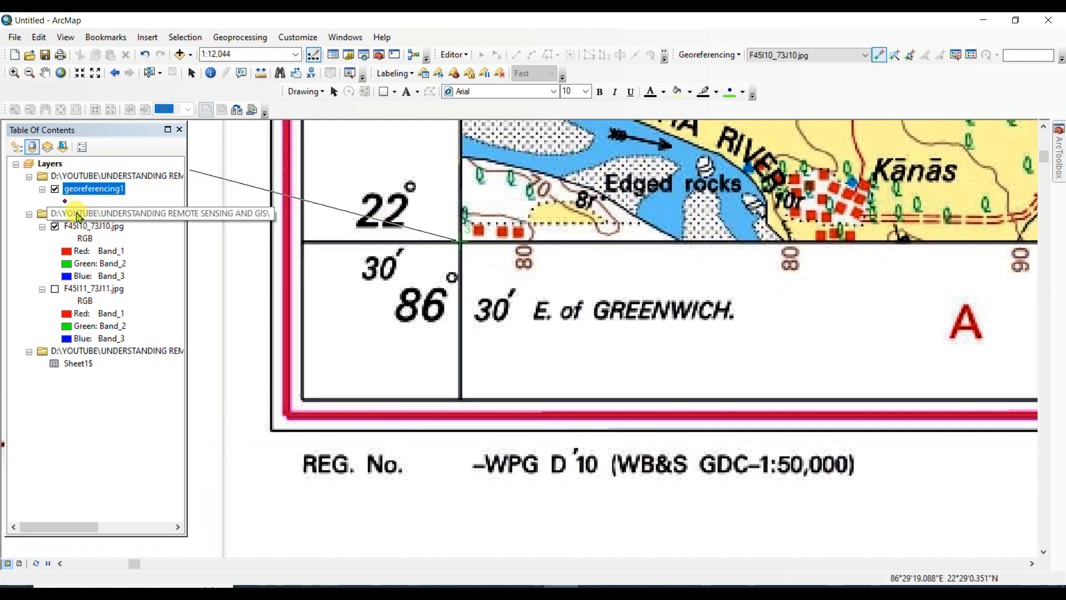
{"action": "right_click", "coordinate": [93, 191]}
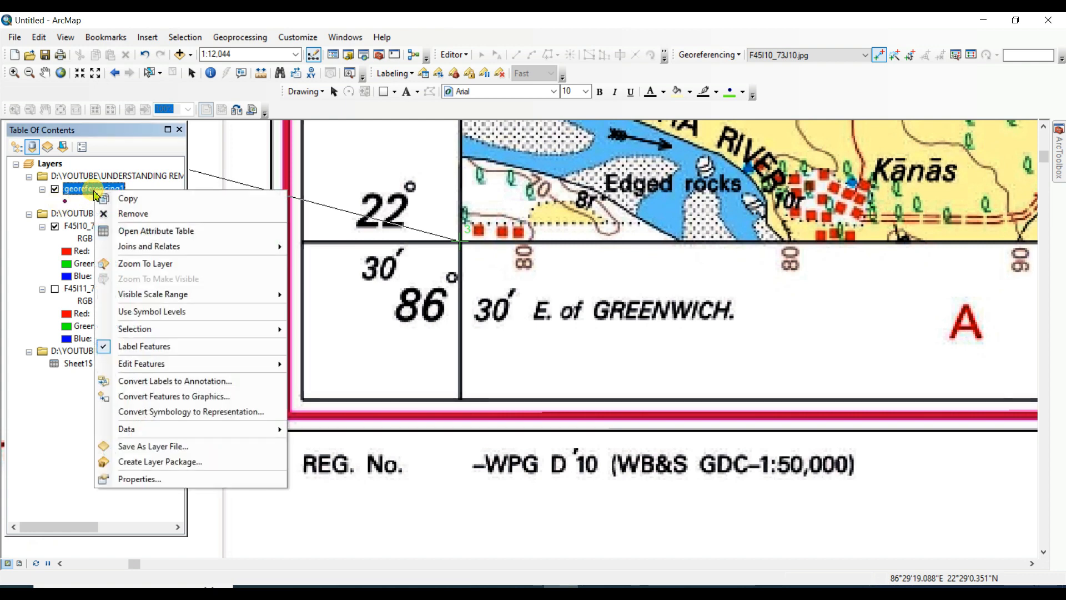
{"action": "left_click", "coordinate": [150, 264]}
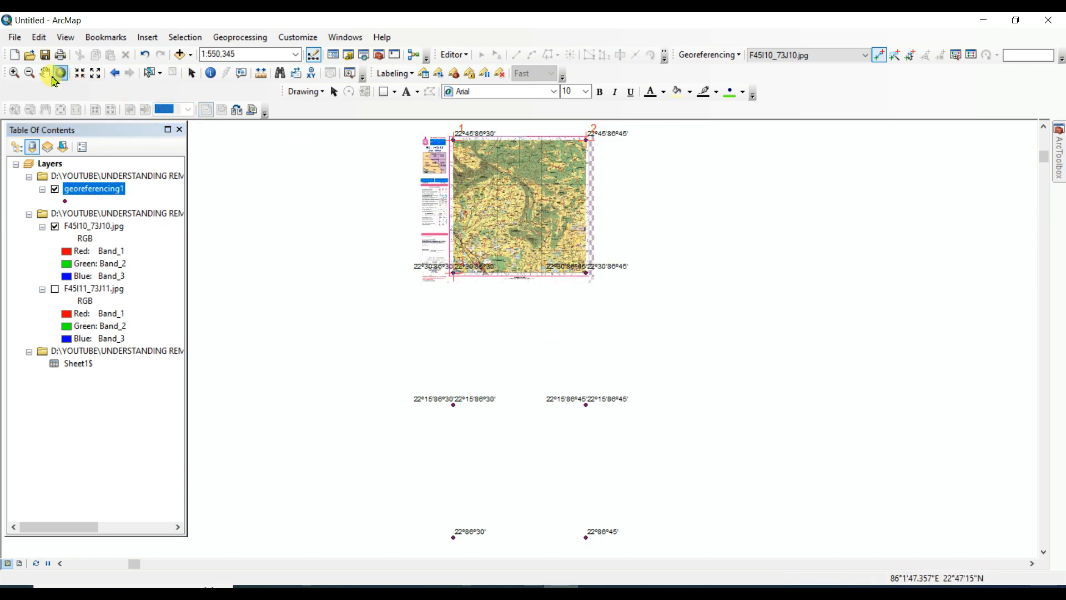
Add a fourth control point linking the toposheet's south-east grid corner to the georeferencing1 point labelled 22º30'86º45'
{"action": "left_click", "coordinate": [14, 73]}
{"action": "left_click_drag", "start_coordinate": [574, 254], "coordinate": [621, 305]}
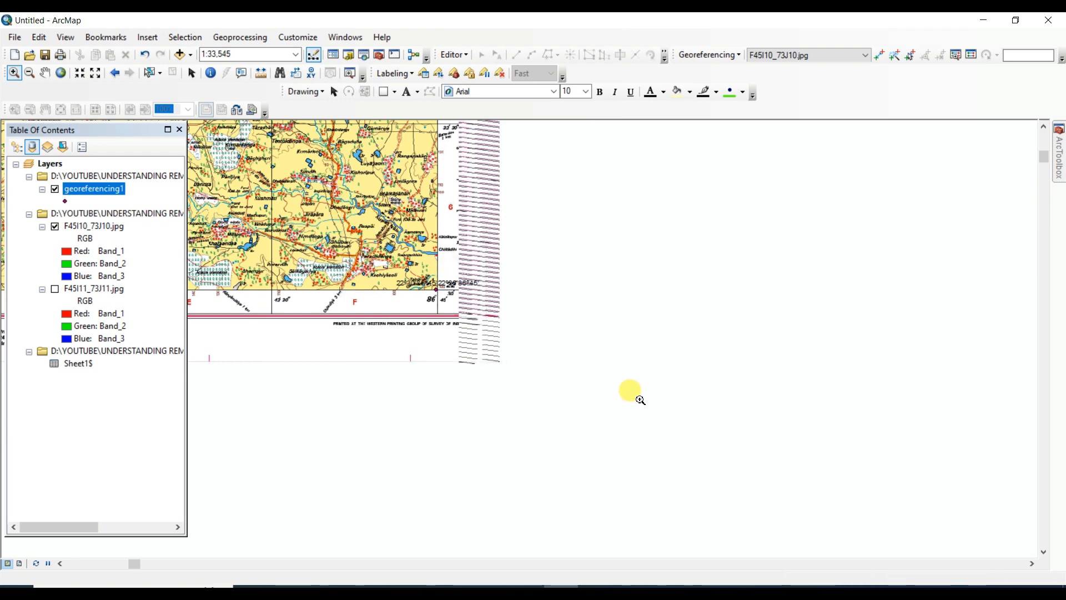
{"action": "left_click", "coordinate": [639, 399]}
{"action": "left_click_drag", "start_coordinate": [313, 246], "coordinate": [533, 432]}
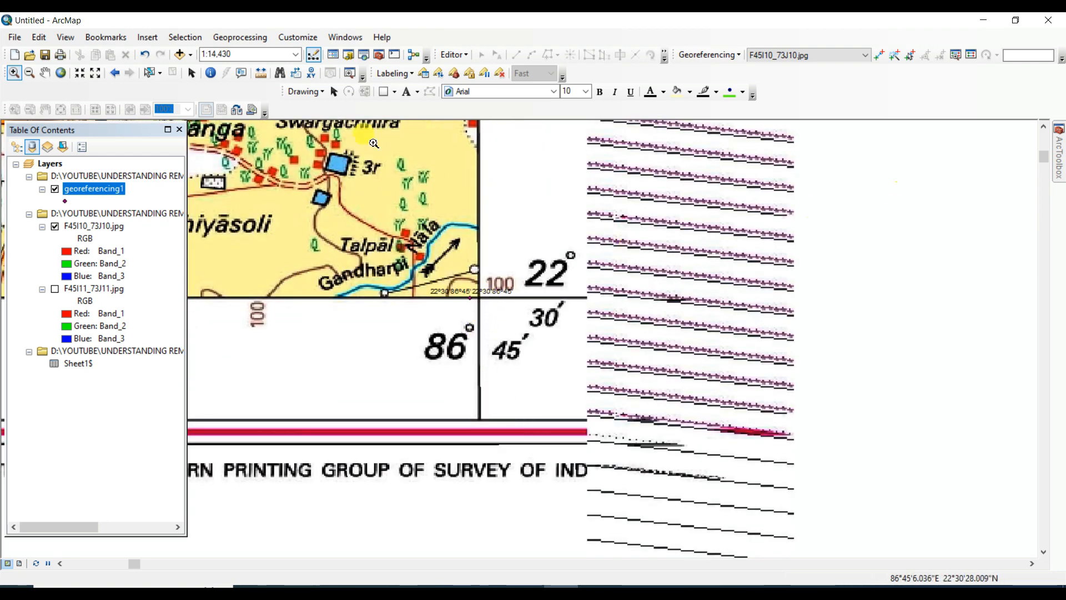
{"action": "left_click", "coordinate": [879, 55]}
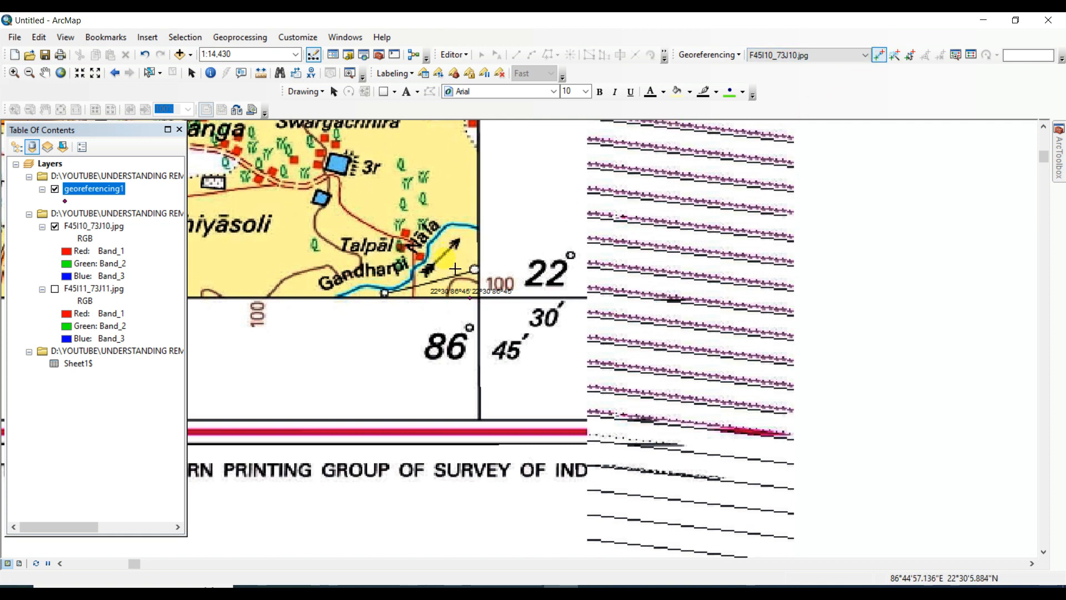
{"action": "left_click", "coordinate": [480, 298]}
{"action": "left_click", "coordinate": [472, 298]}
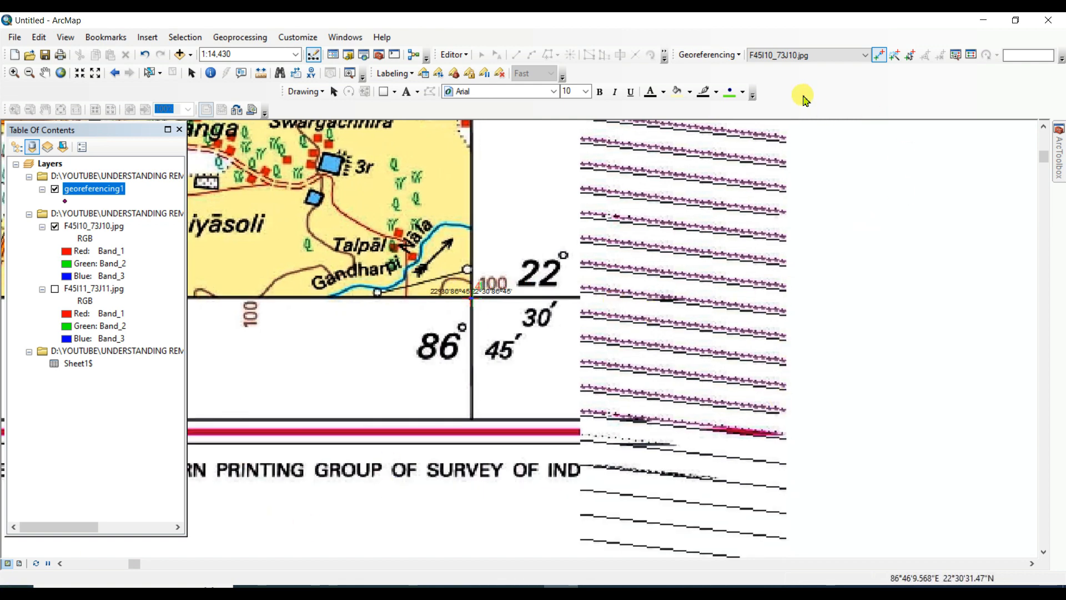
Rectify the F45I10_73J10.jpg toposheet and save it as F45I10.tif in TIFF format in a new Rectify folder inside Rectified_toposheet
{"action": "left_click", "coordinate": [738, 55]}
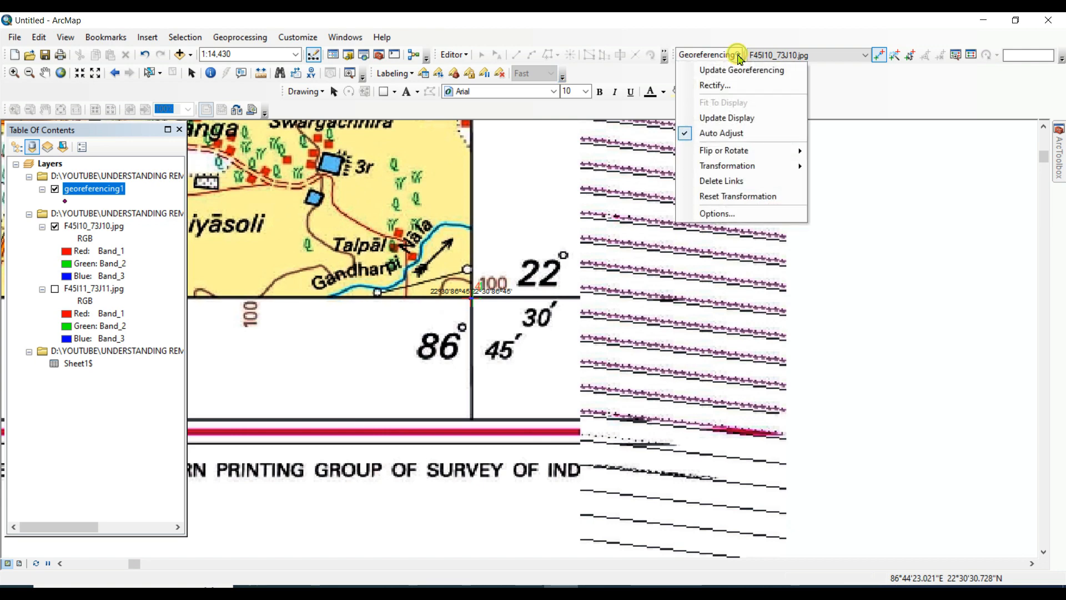
{"action": "left_click", "coordinate": [714, 85]}
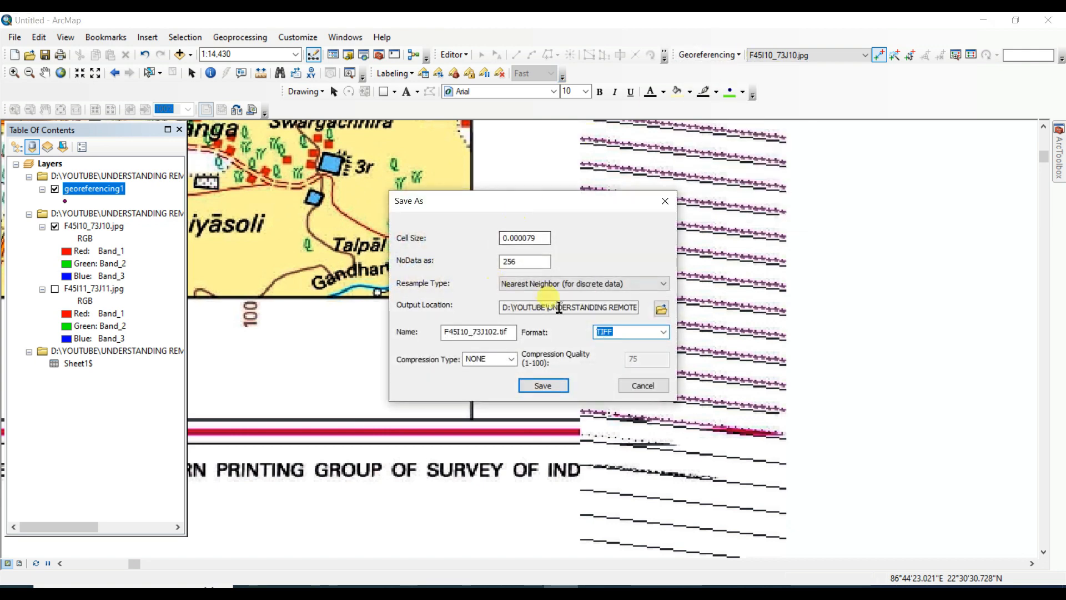
{"action": "left_click", "coordinate": [661, 309]}
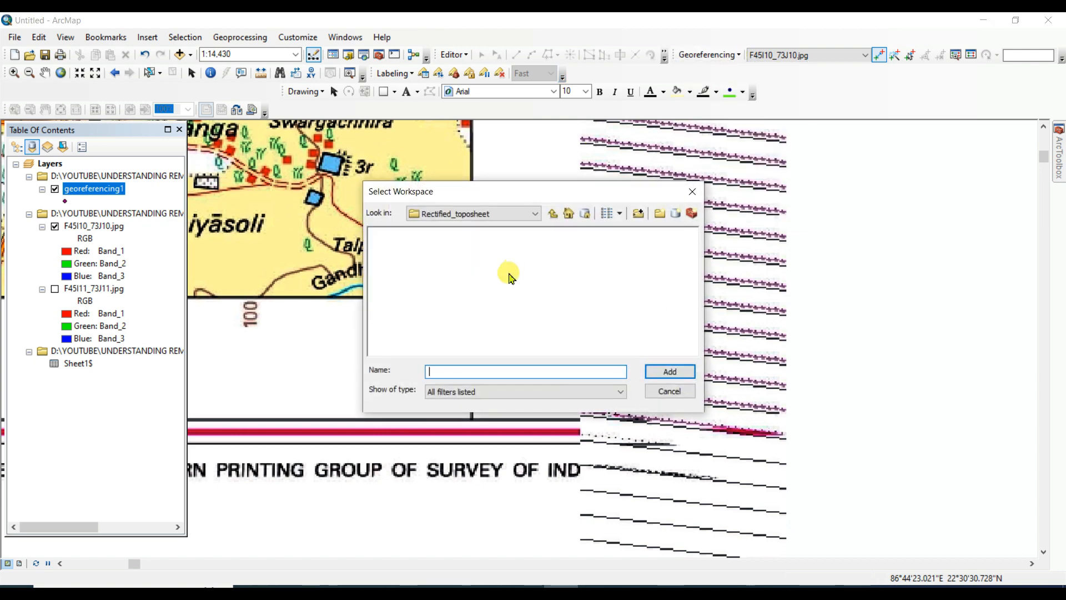
{"action": "left_click", "coordinate": [660, 215]}
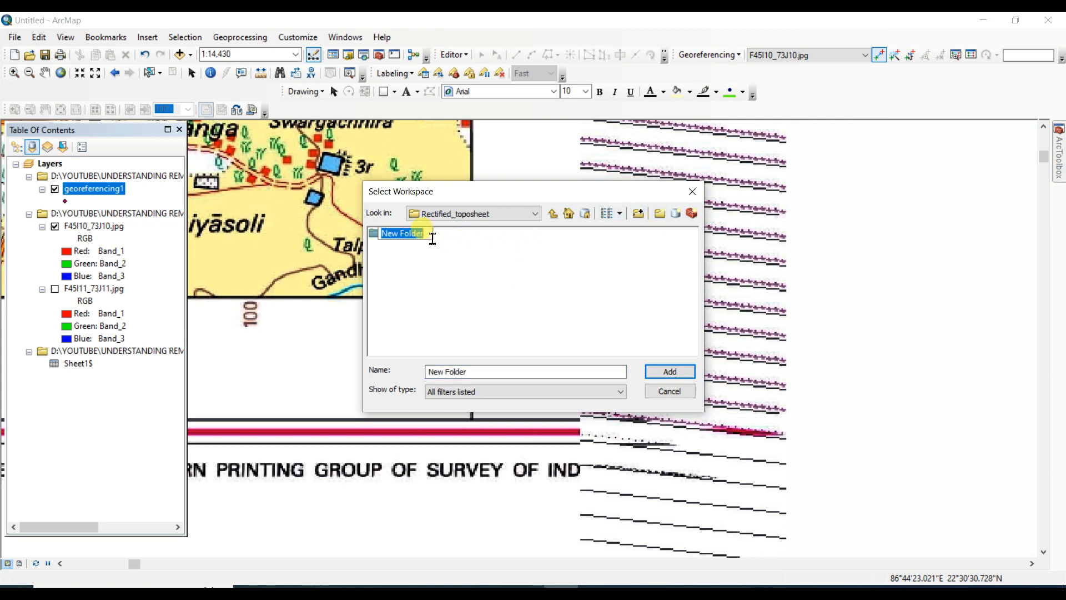
{"action": "type", "text": "Rectify"}
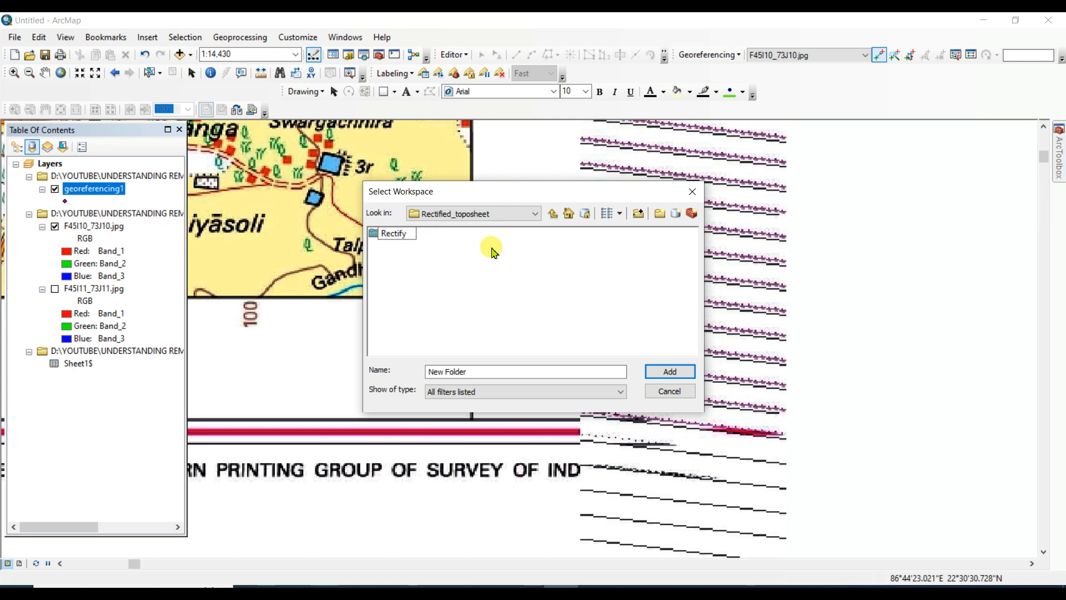
{"action": "left_click", "coordinate": [528, 262]}
{"action": "left_click", "coordinate": [396, 235]}
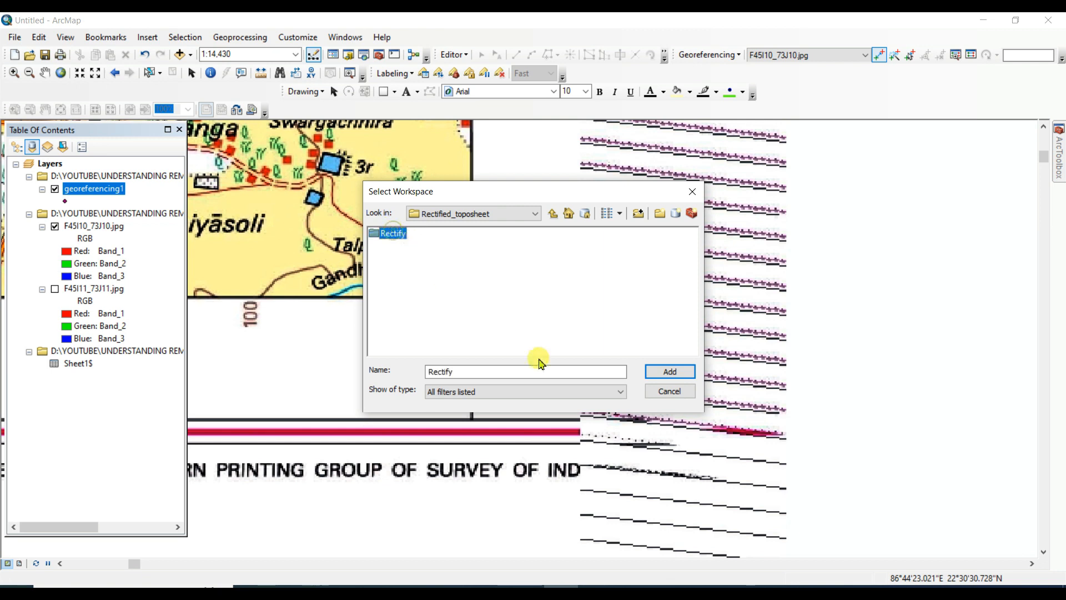
{"action": "left_click", "coordinate": [669, 370]}
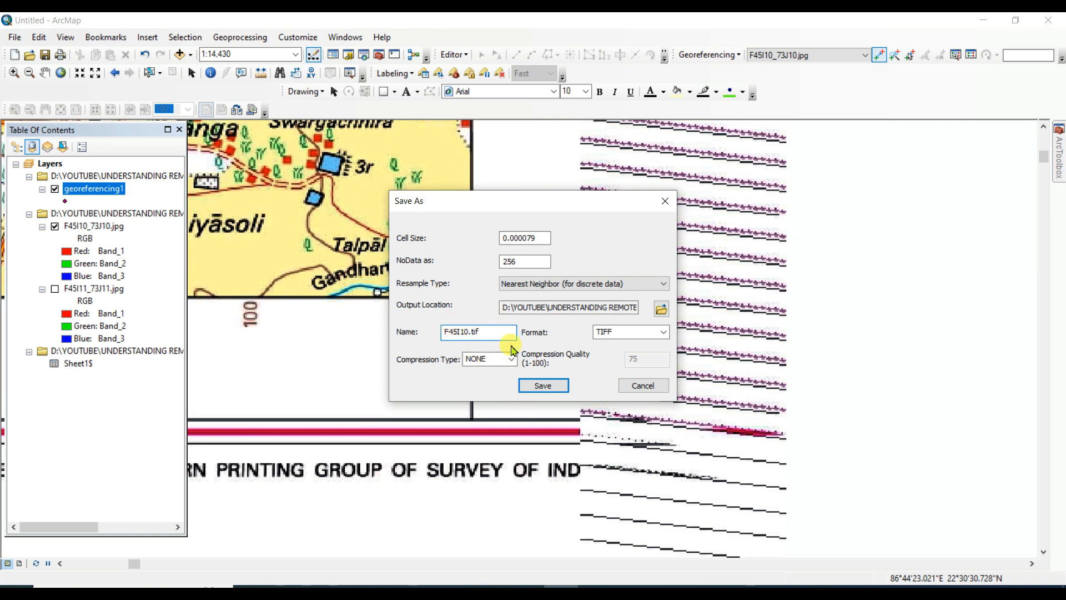
{"action": "left_click", "coordinate": [549, 386]}
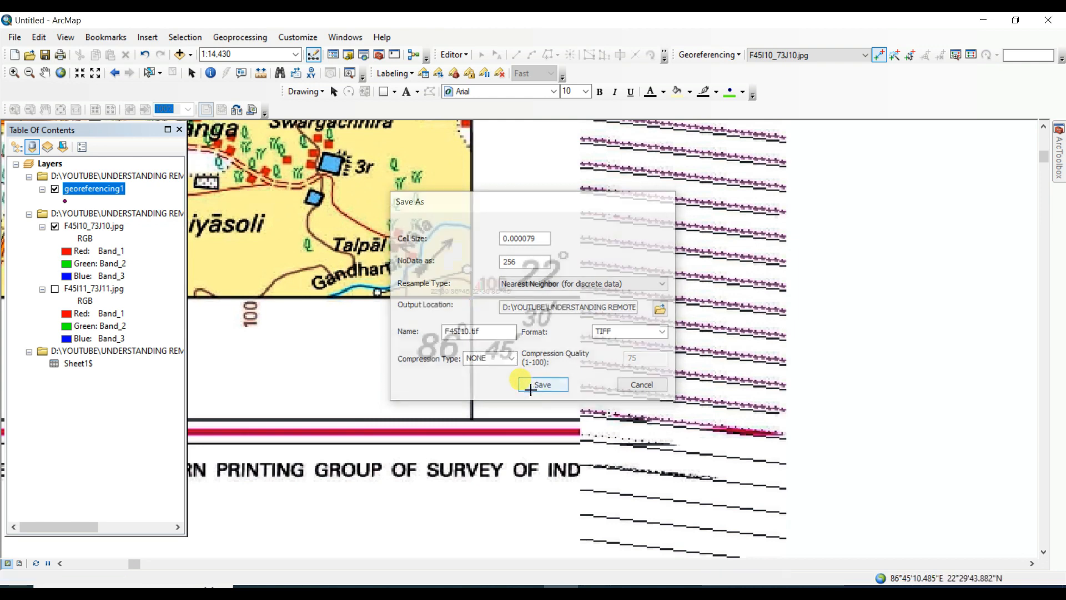
Hide the original F45I10_73J10.jpg layer and add the rectified F45I10.tif from the Rectify folder to the map
{"action": "left_click", "coordinate": [62, 73]}
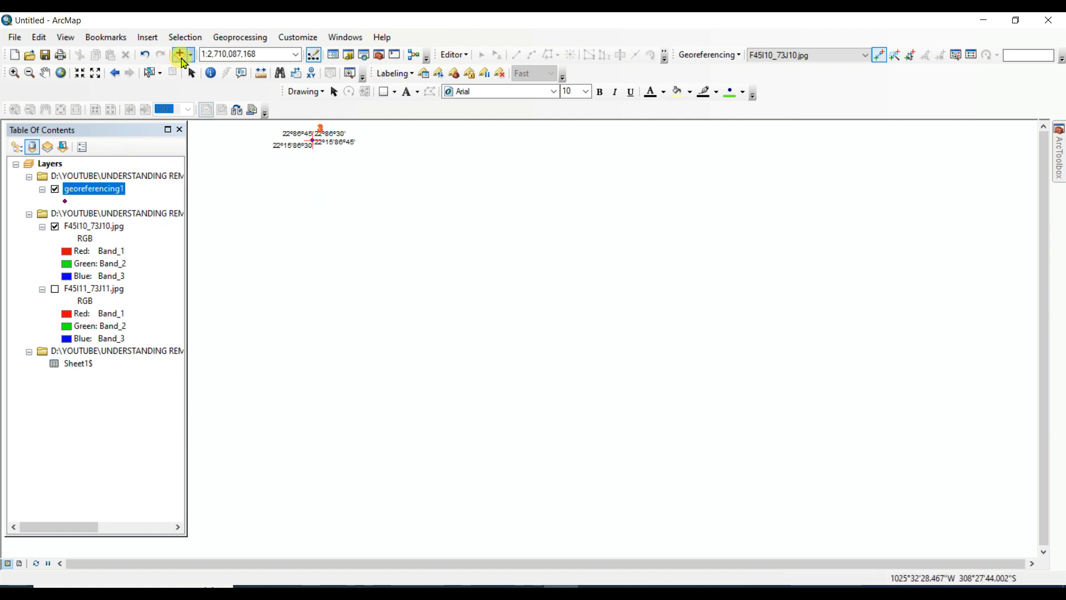
{"action": "left_click", "coordinate": [54, 226]}
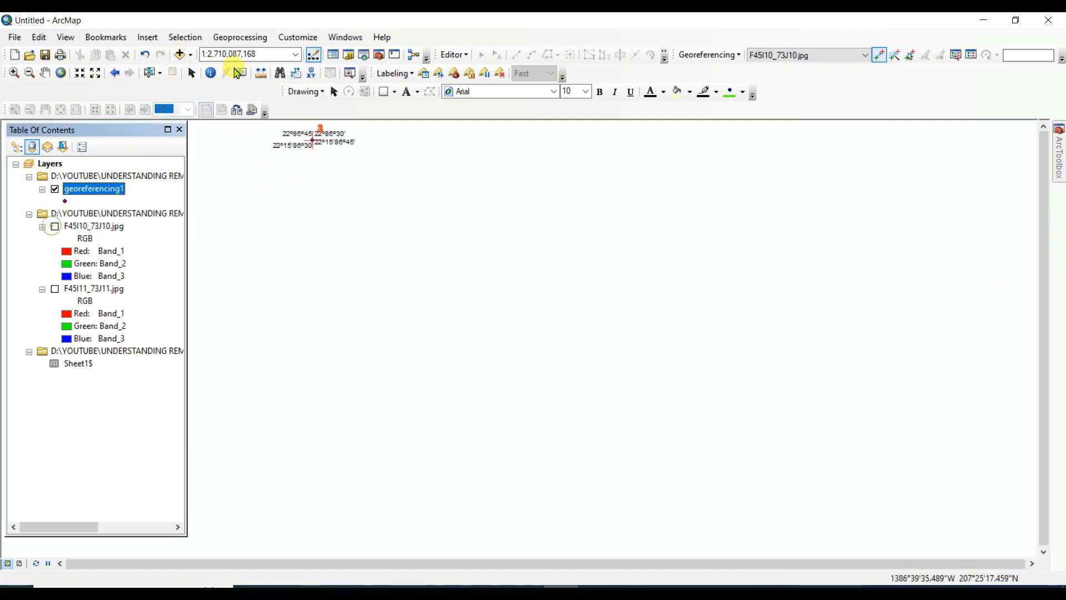
{"action": "left_click", "coordinate": [180, 54]}
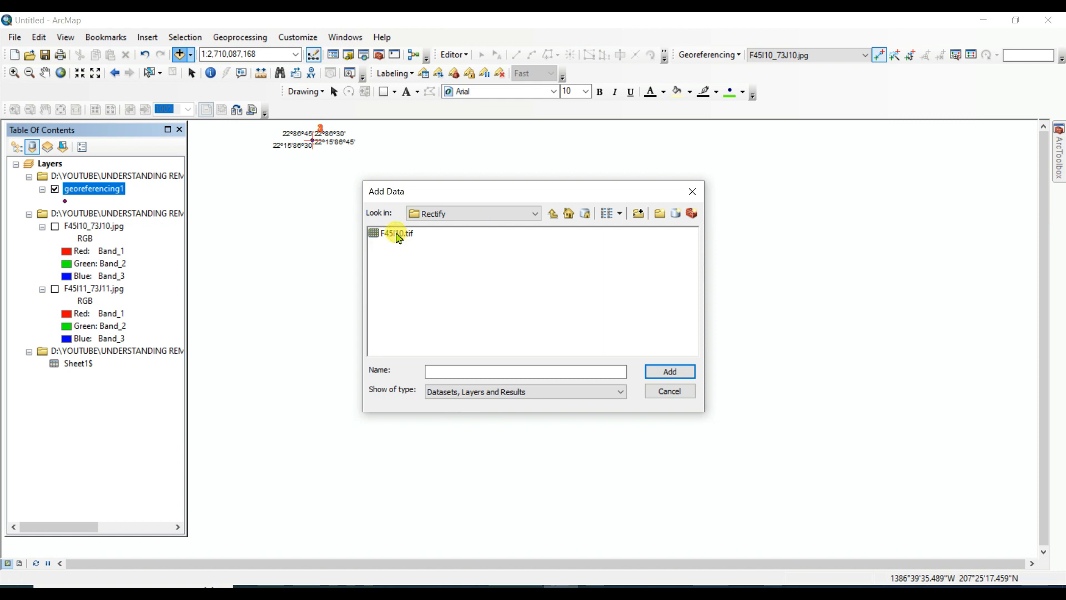
{"action": "left_click", "coordinate": [398, 239]}
{"action": "left_click", "coordinate": [673, 372]}
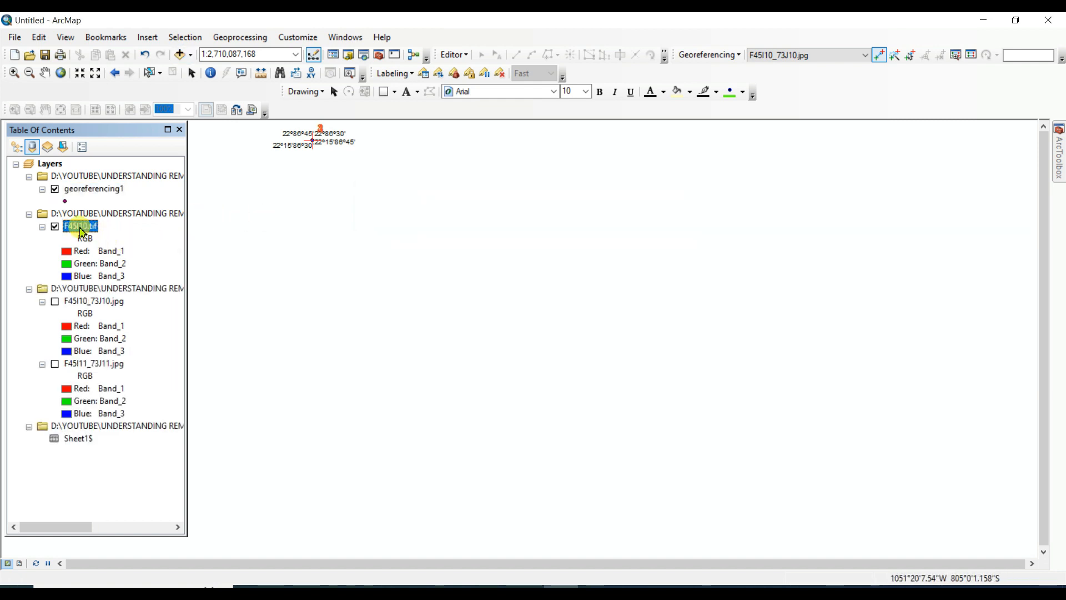
Zoom to the F45I10.tif layer and examine how the rectified sheet's corners fit the georeferencing1 points
{"action": "right_click", "coordinate": [82, 230]}
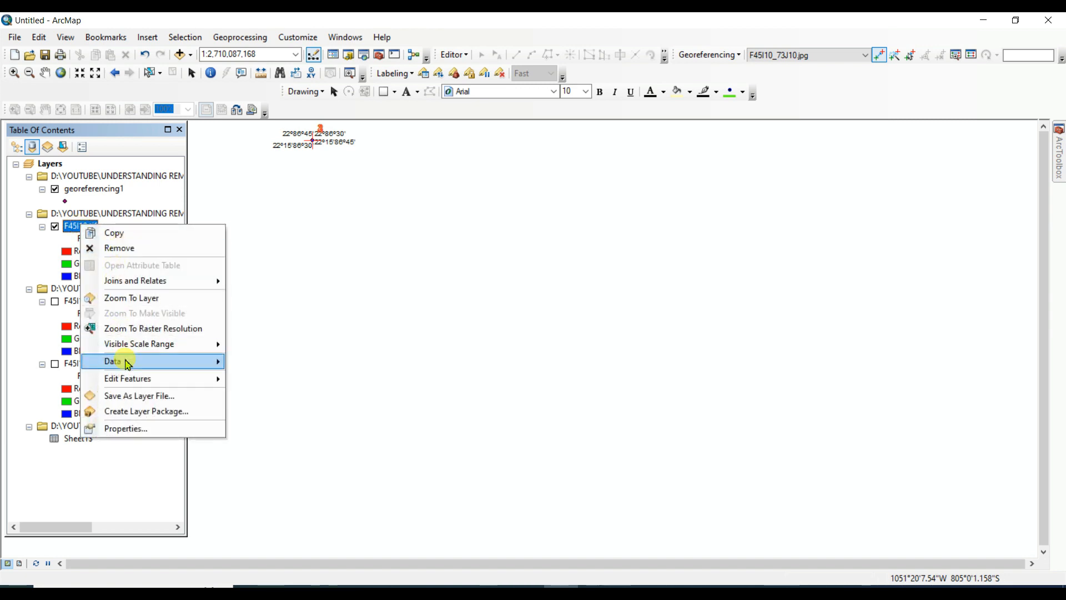
{"action": "left_click", "coordinate": [133, 298]}
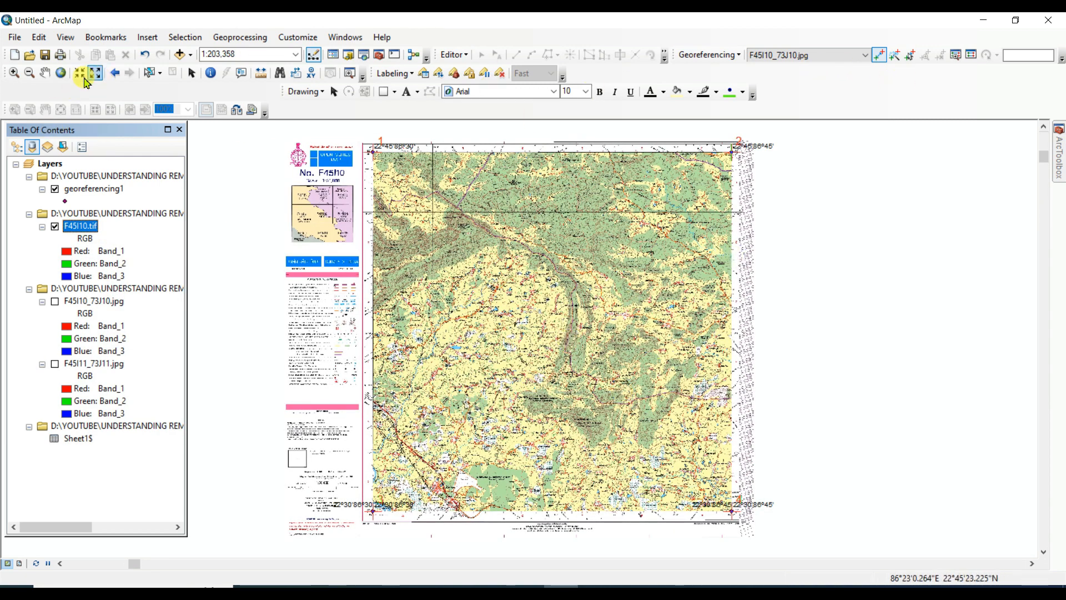
{"action": "left_click", "coordinate": [45, 73]}
{"action": "left_click_drag", "start_coordinate": [447, 354], "coordinate": [516, 341]}
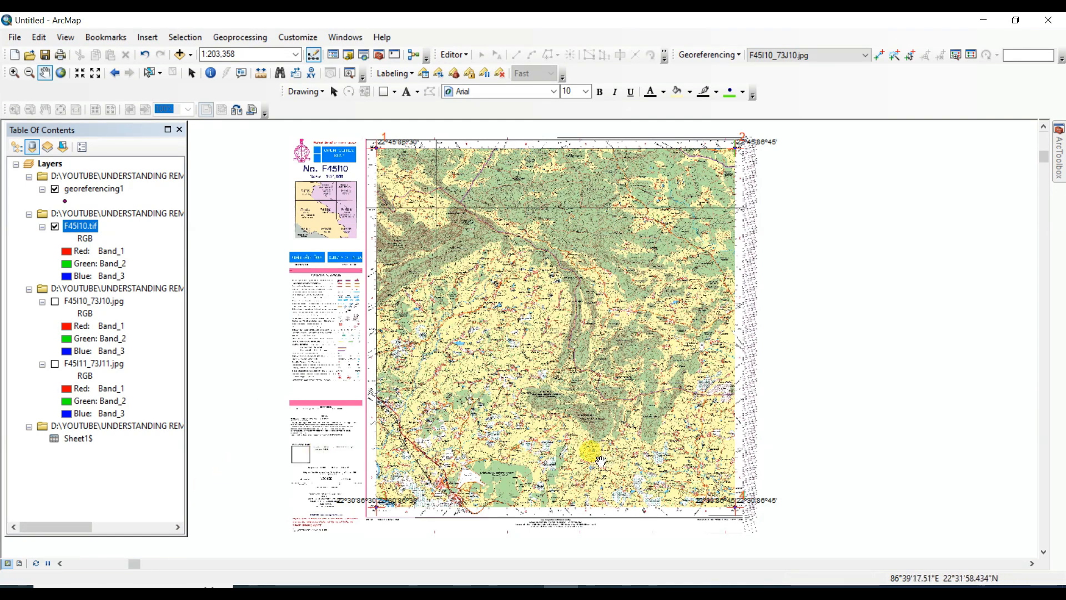
{"action": "left_click_drag", "start_coordinate": [590, 455], "coordinate": [594, 444]}
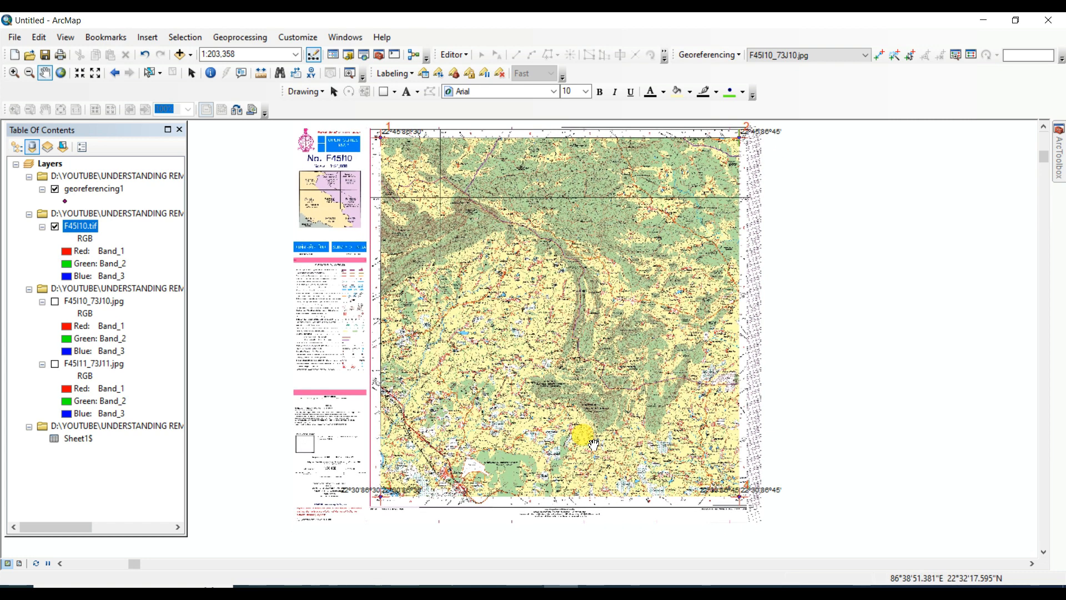